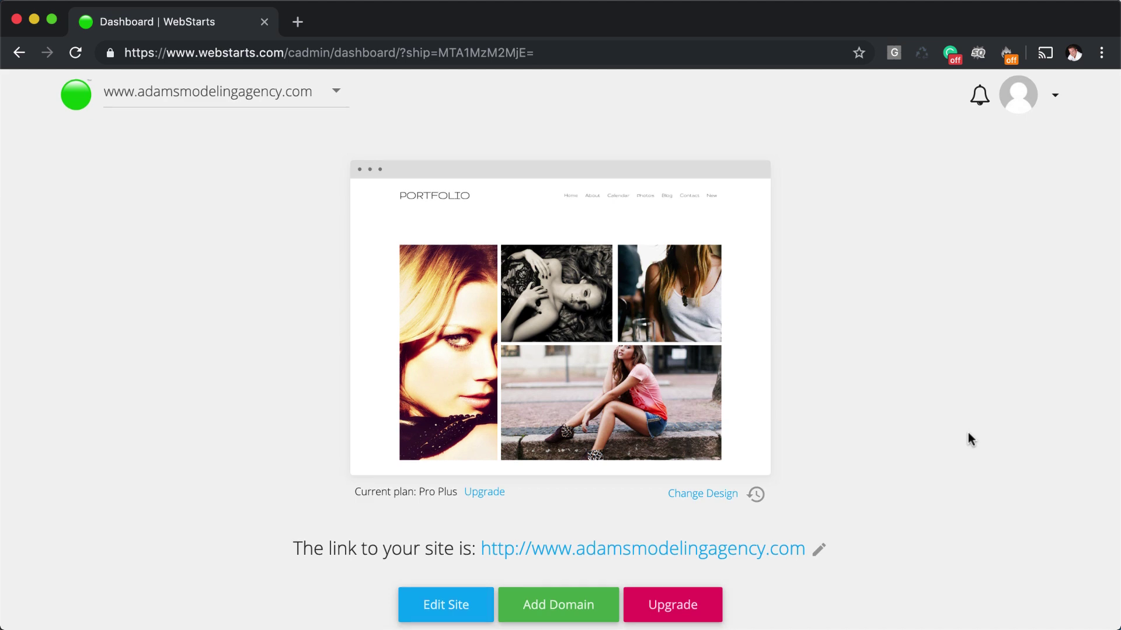
Step: Open the editor on Store Pages > Product and select its 'Product not found' block
scroll(968, 434, down, 10)
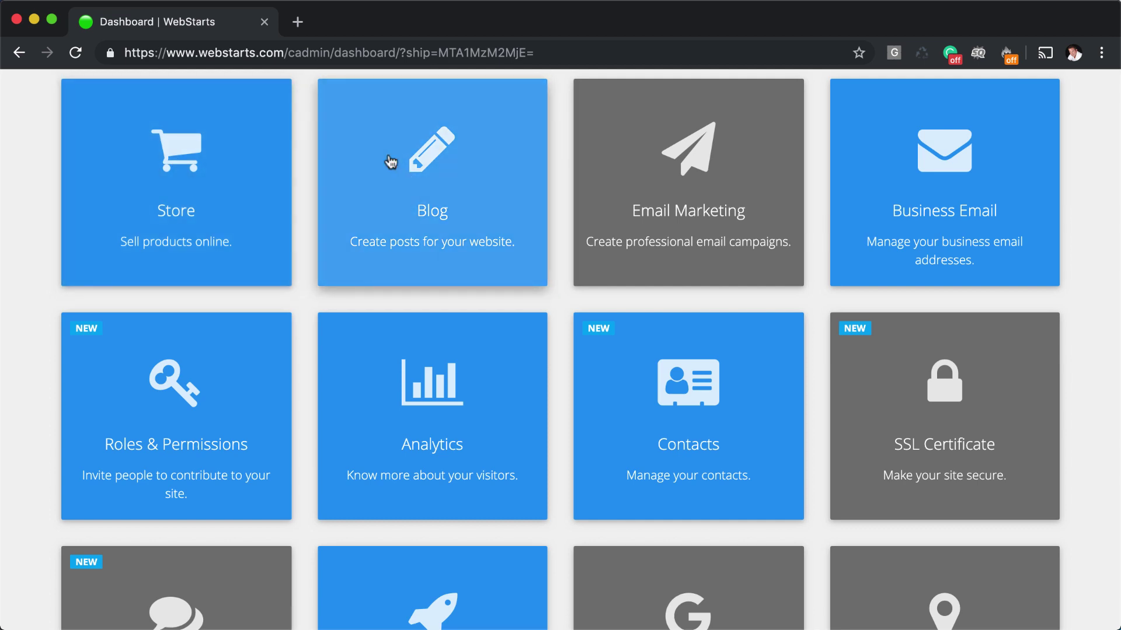
scroll(468, 195, up, 10)
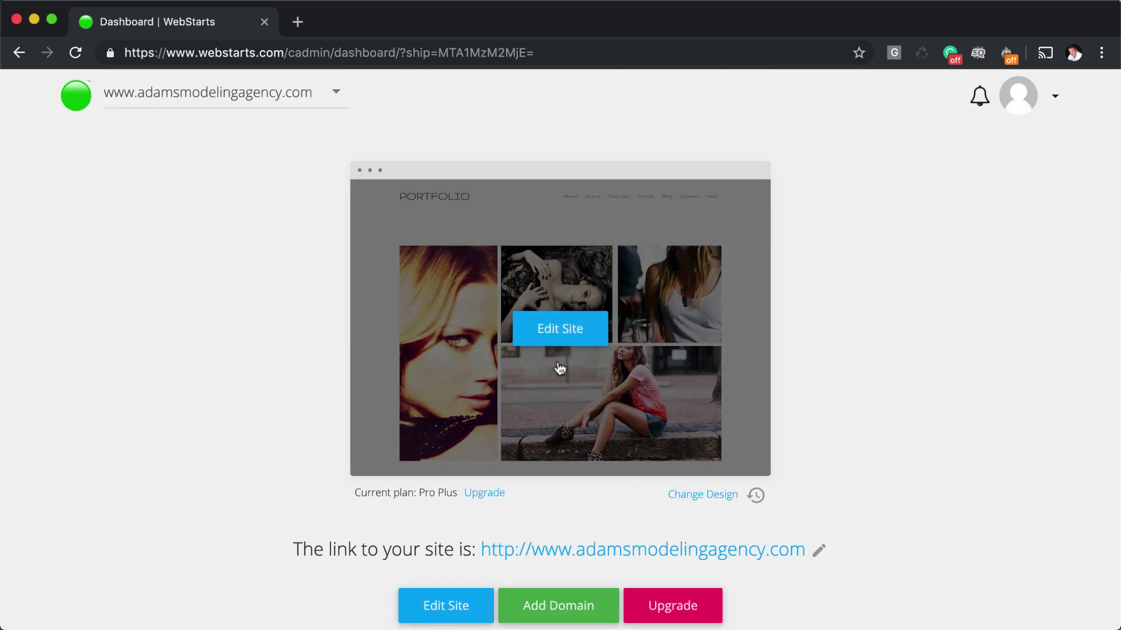
click(578, 339)
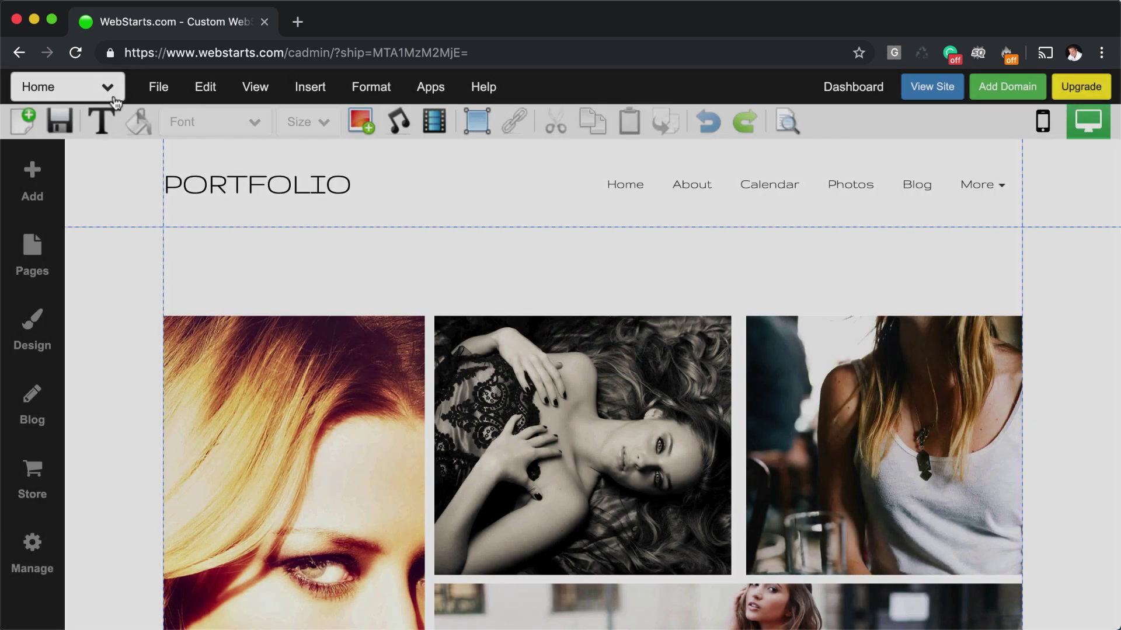
click(110, 92)
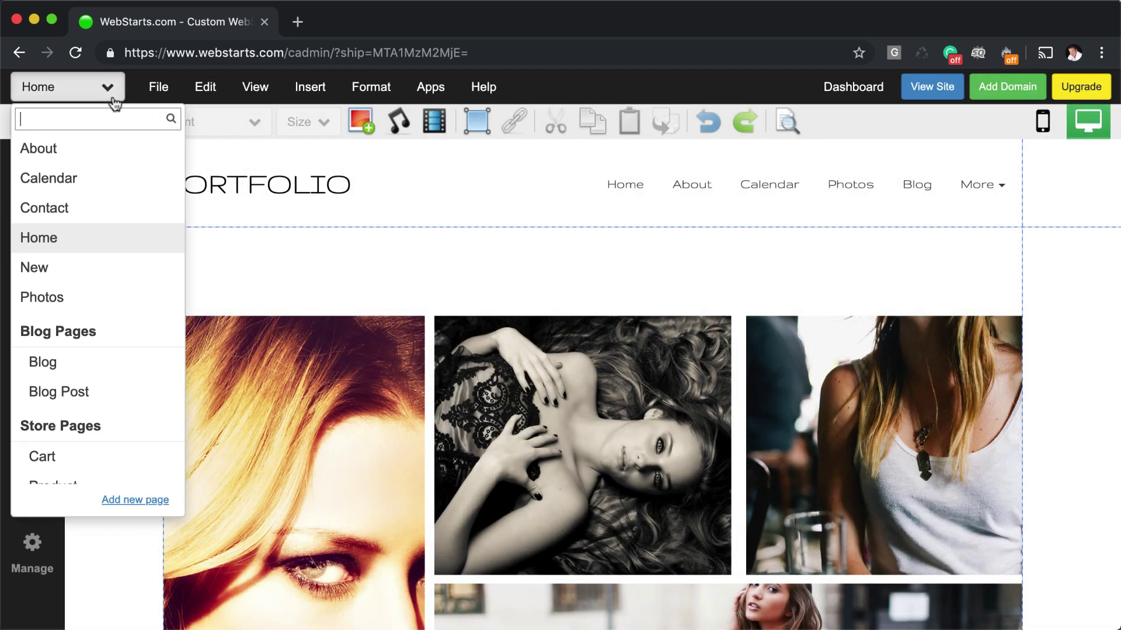
scroll(101, 358, down, 2)
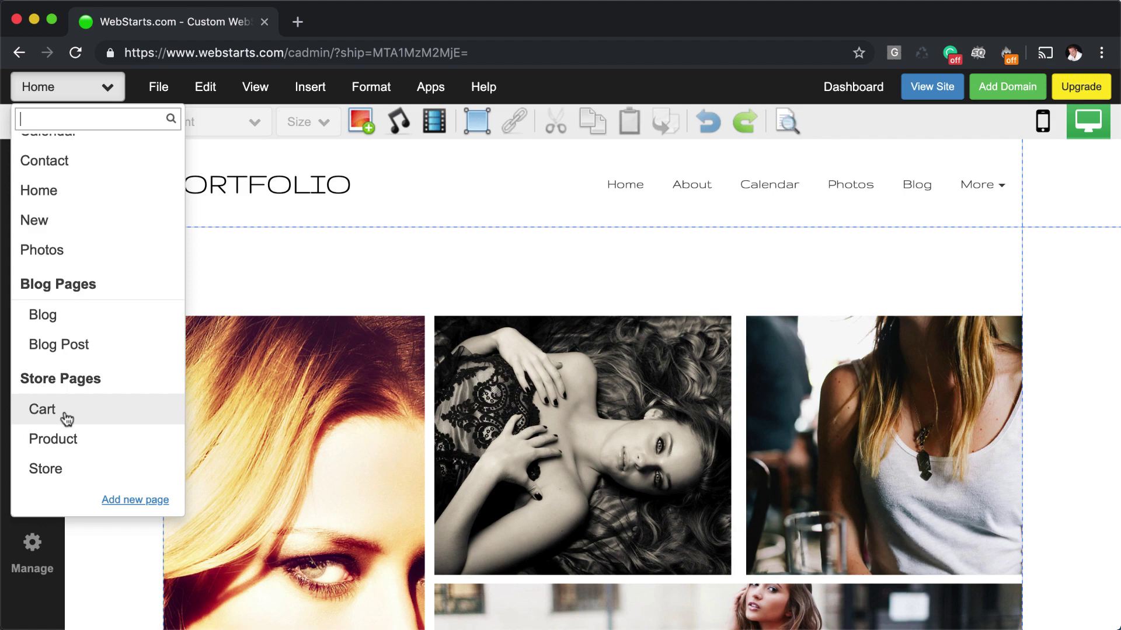
click(90, 439)
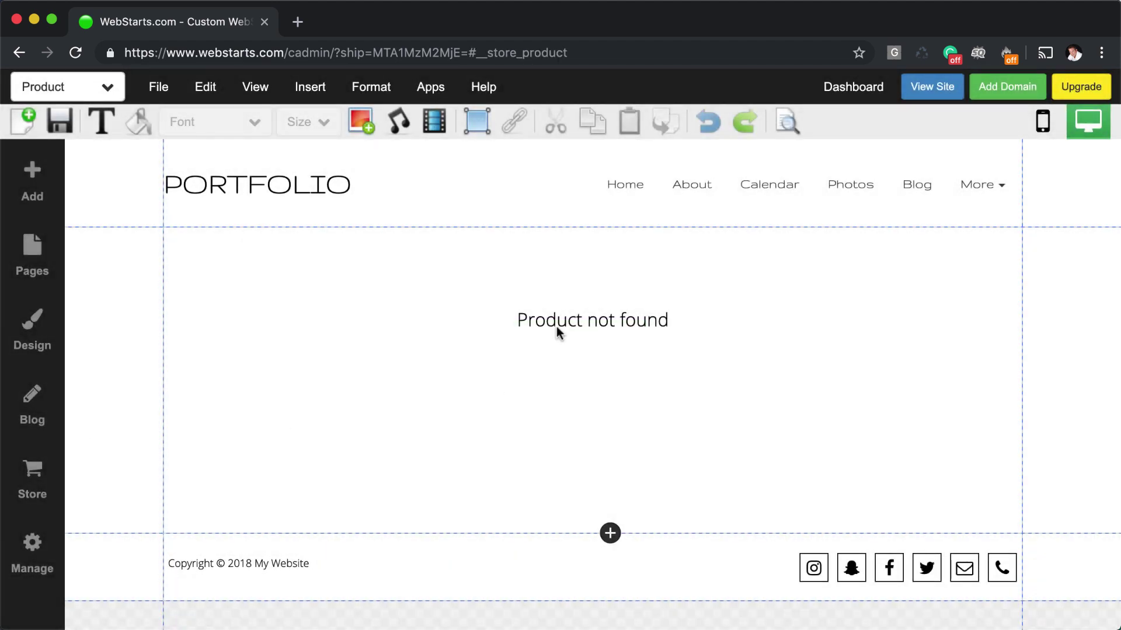
click(556, 331)
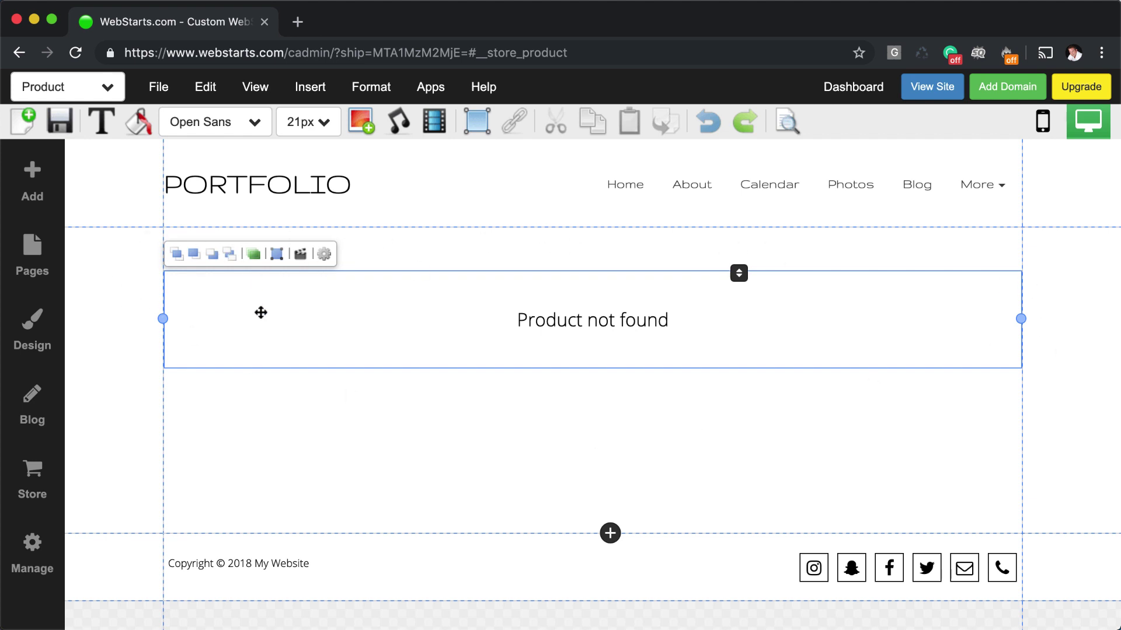
Step: Nudge the 'Product not found' block slightly lower, between the header and footer
click(98, 182)
click(130, 560)
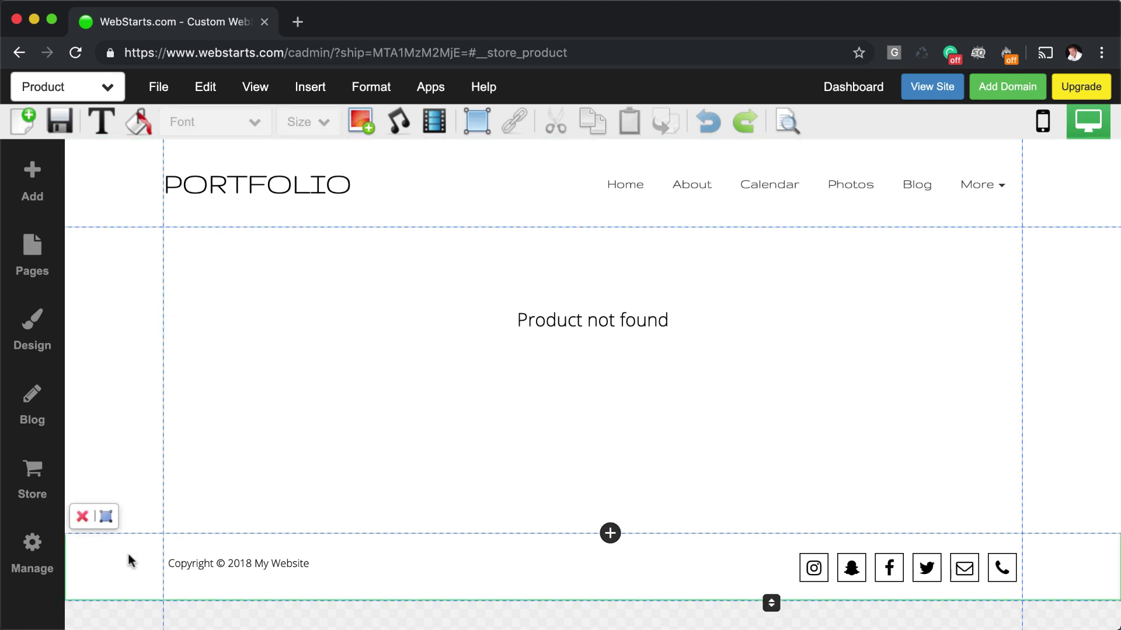
click(585, 323)
mouse_move(588, 315)
mouse_down()
mouse_move(587, 367)
mouse_move(589, 326)
mouse_up()
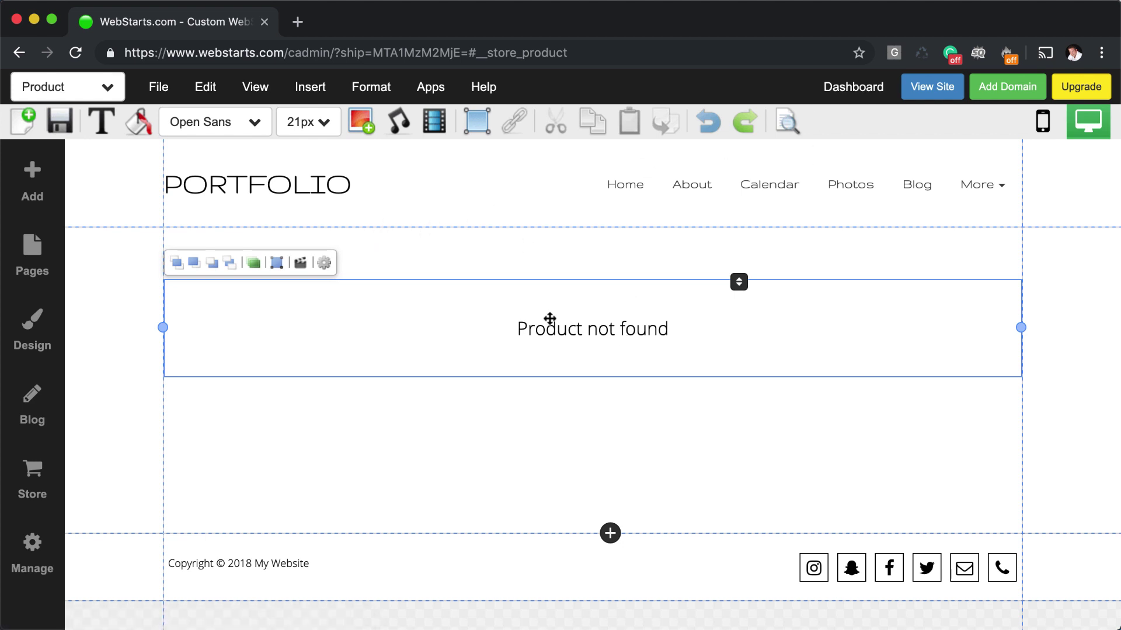
Step: In Manage Store, start a new product titled 'Shirt'
click(32, 485)
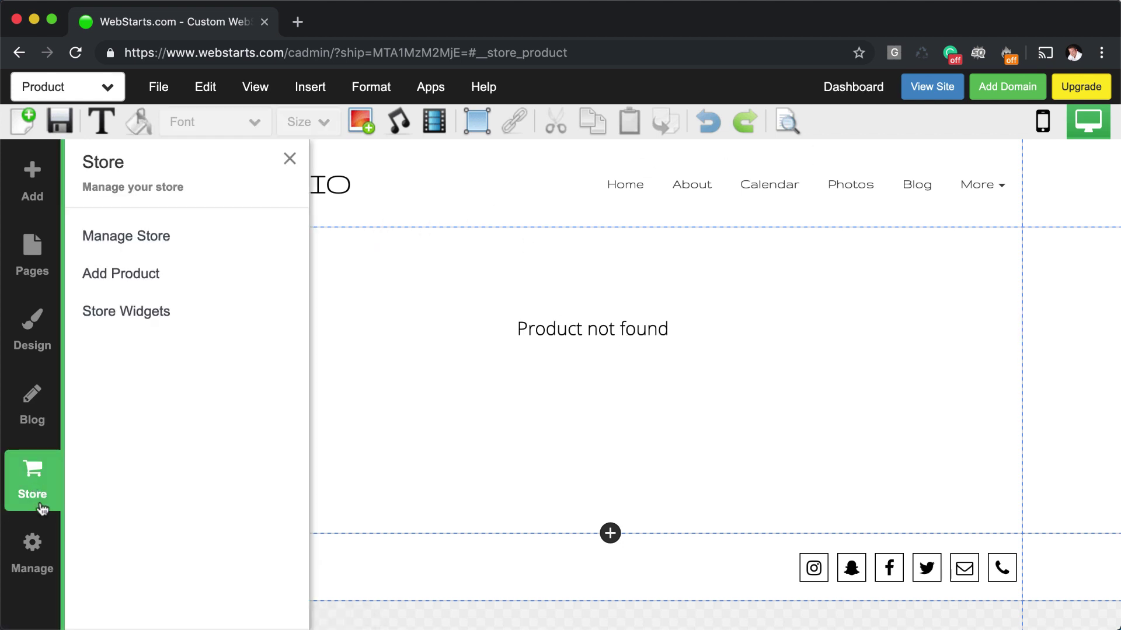
click(130, 246)
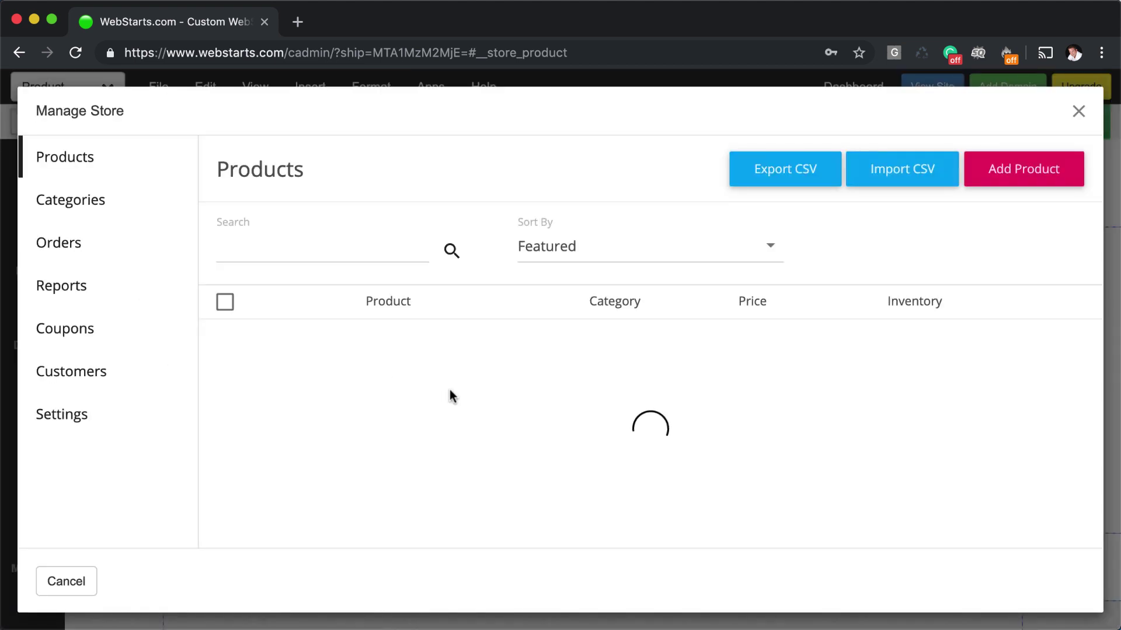
click(663, 437)
click(376, 279)
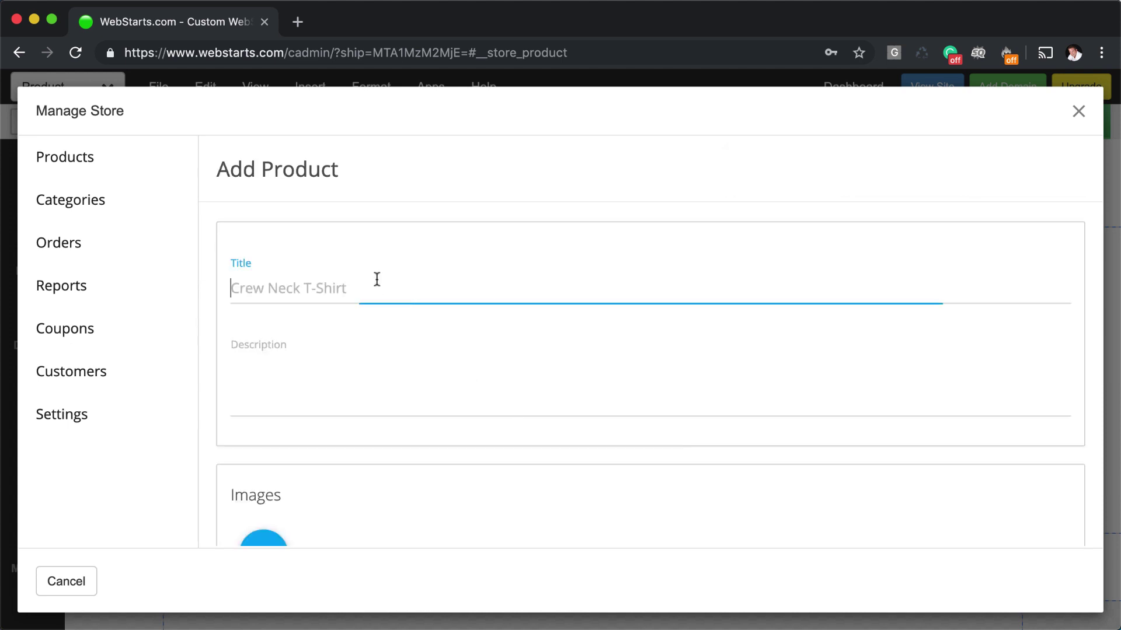
text(Shirt)
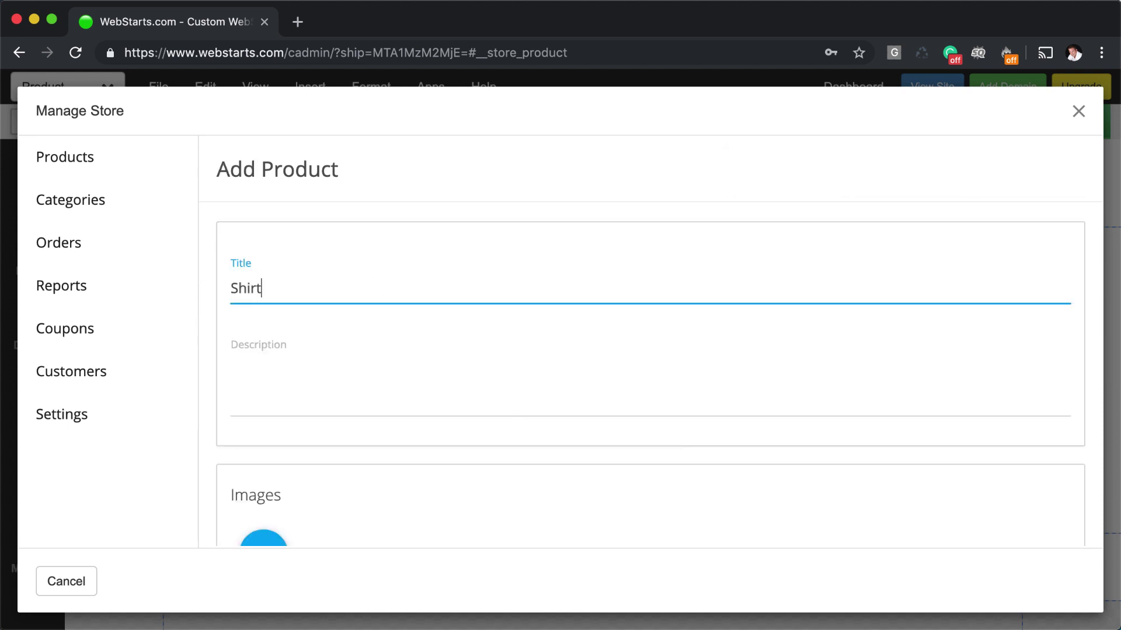
key(Tab)
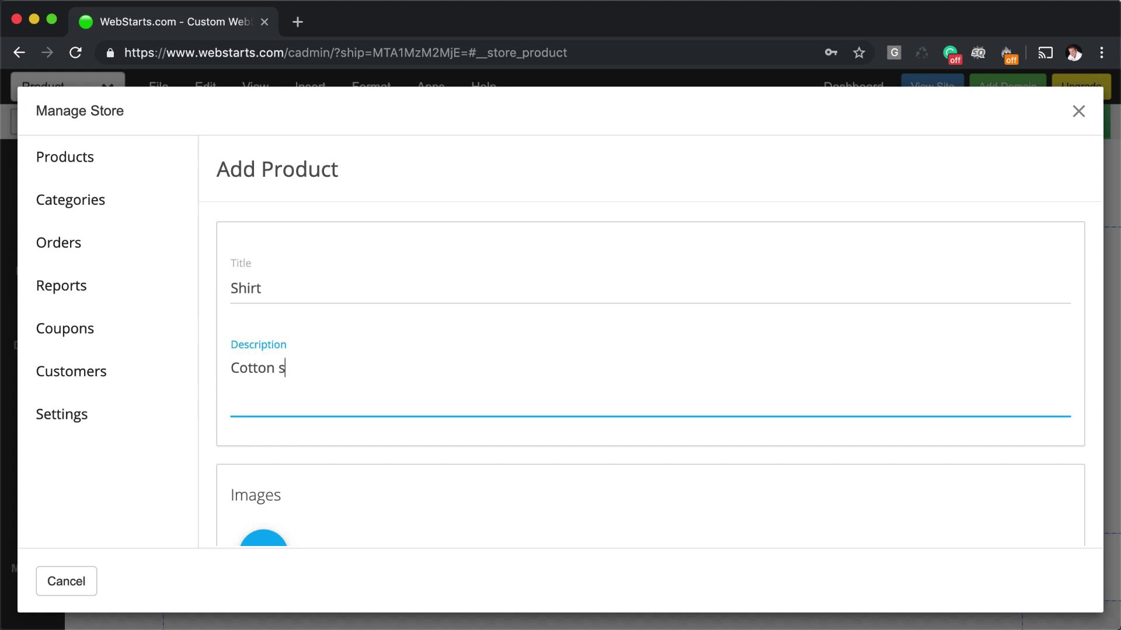
Step: Upload the black hoodie image and attach it to the product
click(260, 538)
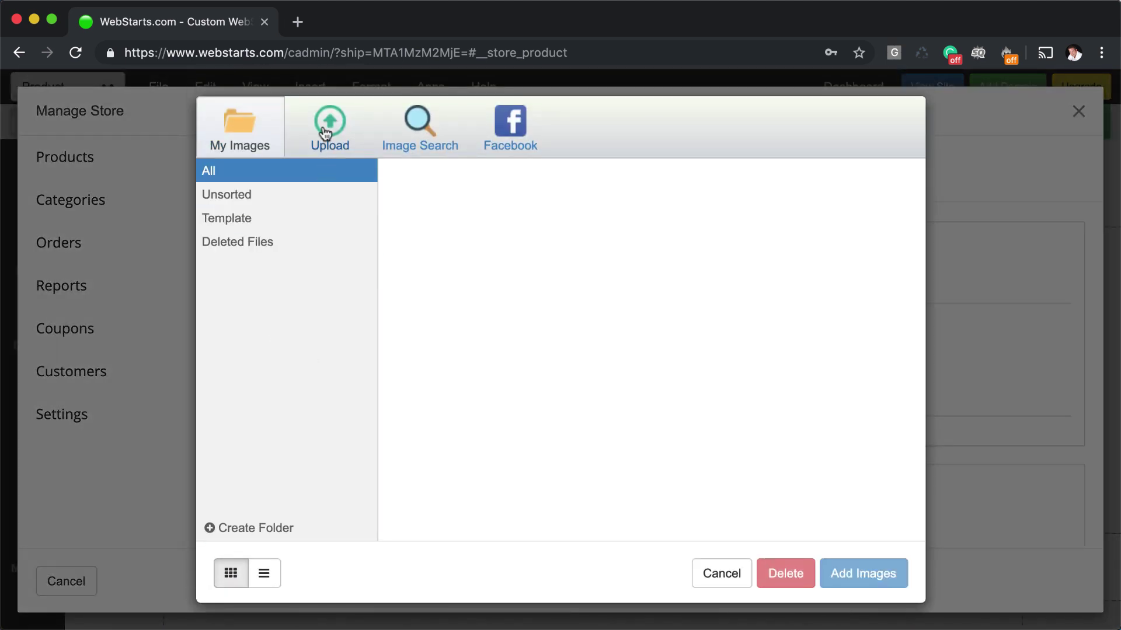
click(330, 134)
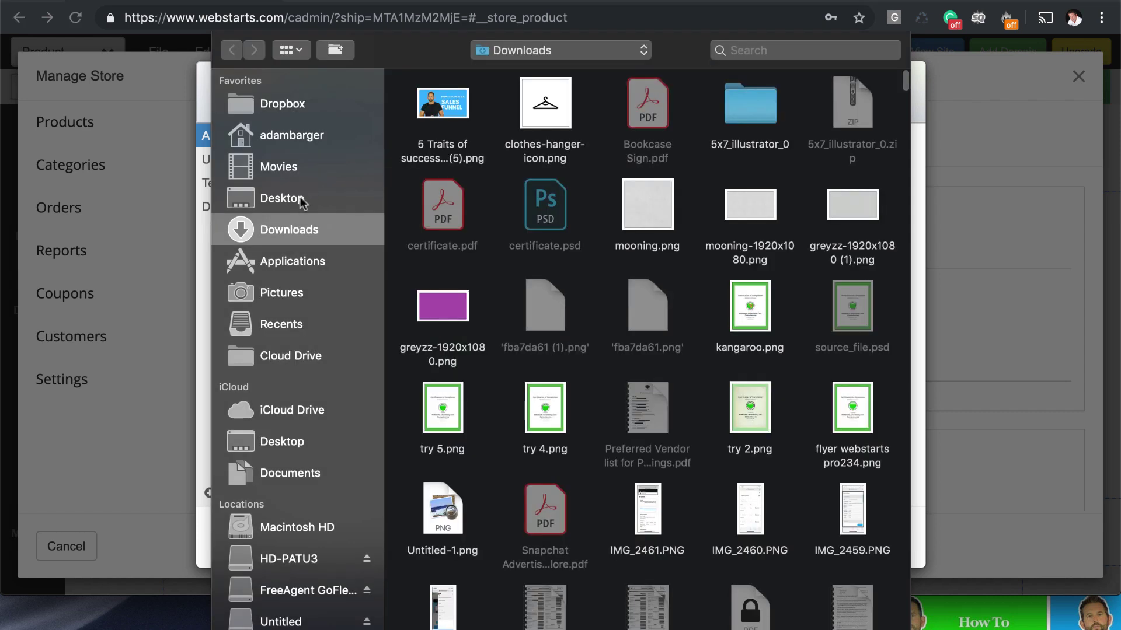
scroll(549, 399, down, 12)
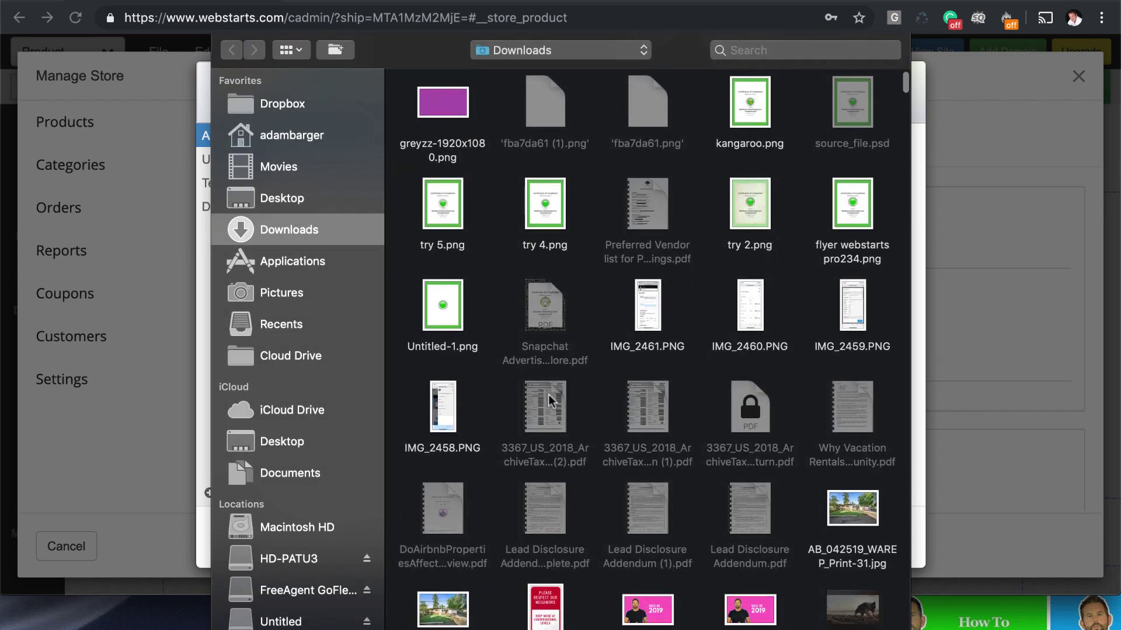
scroll(552, 395, down, 5)
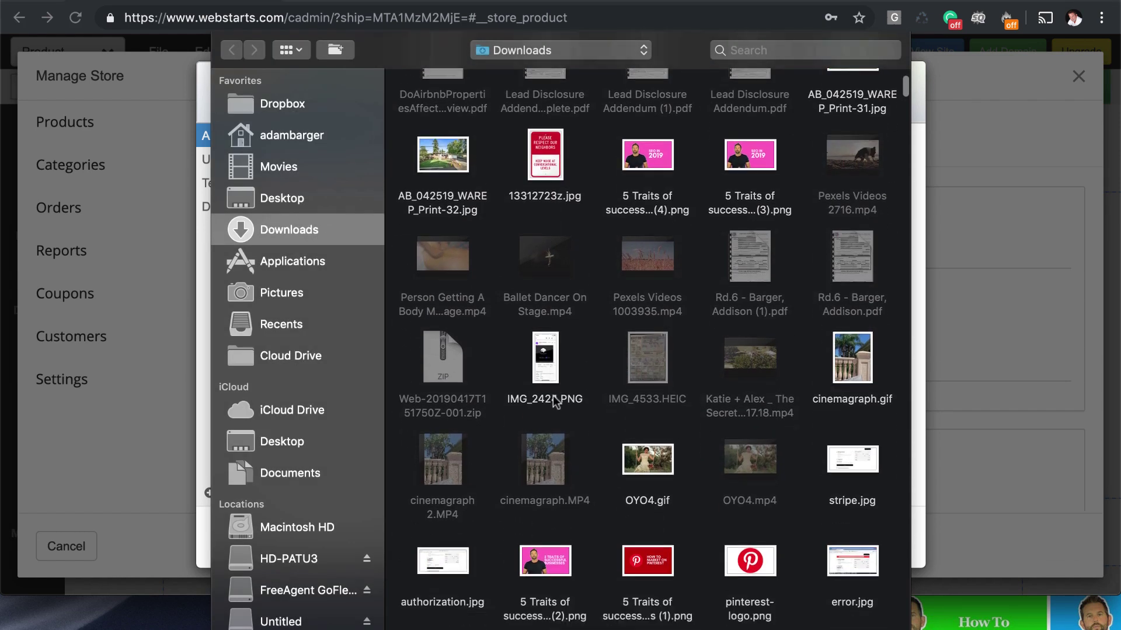
click(759, 50)
text(hoodie)
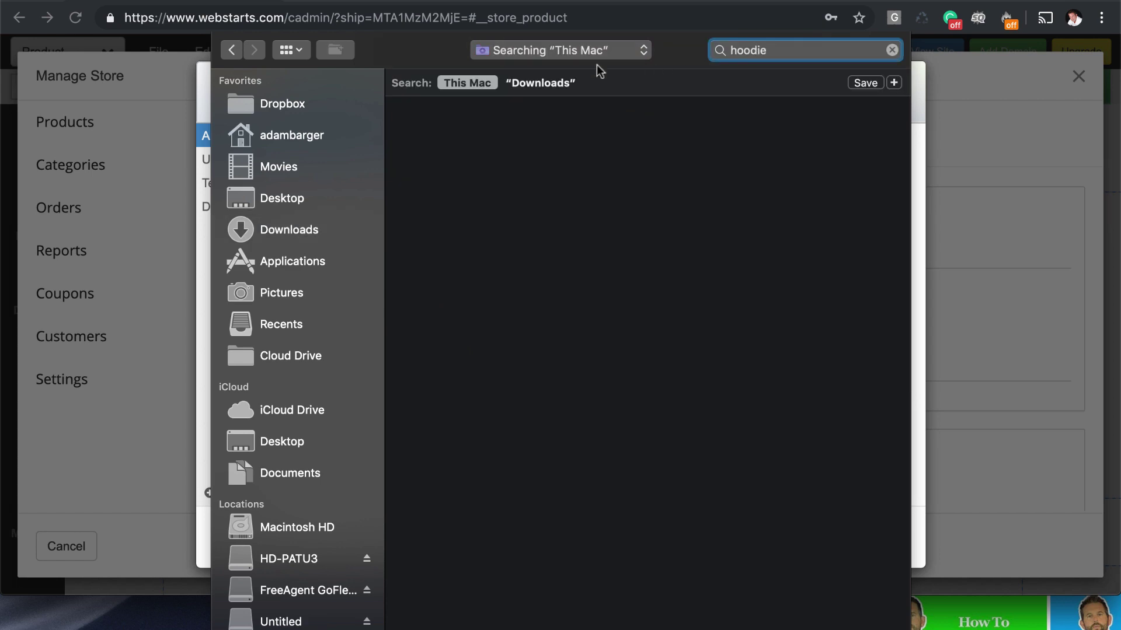
click(461, 151)
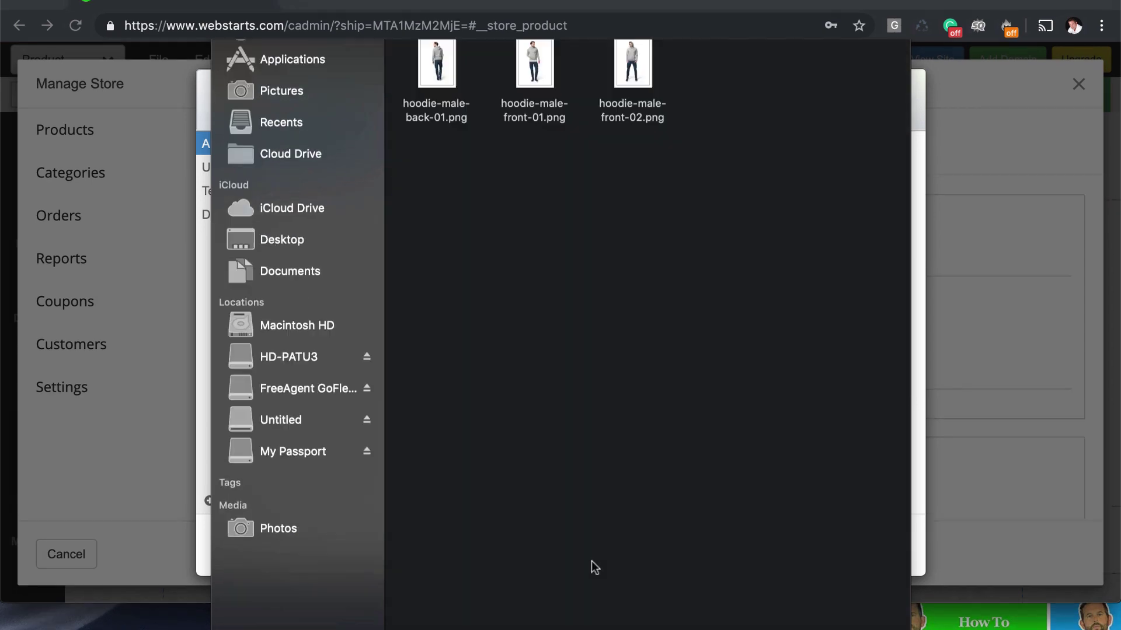
key(Return)
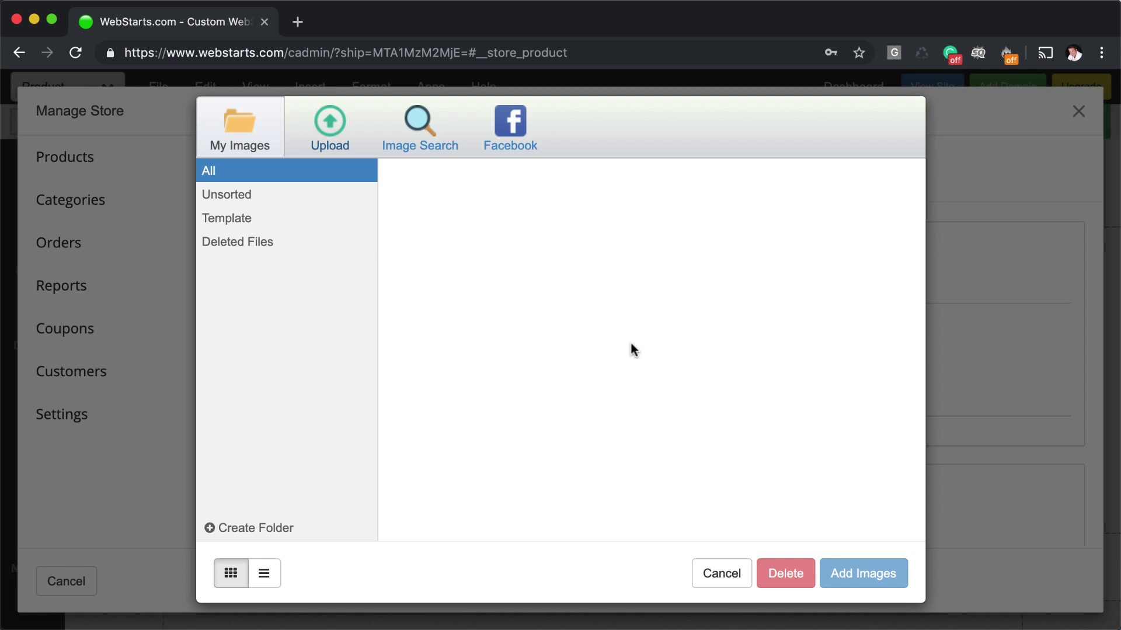
click(495, 271)
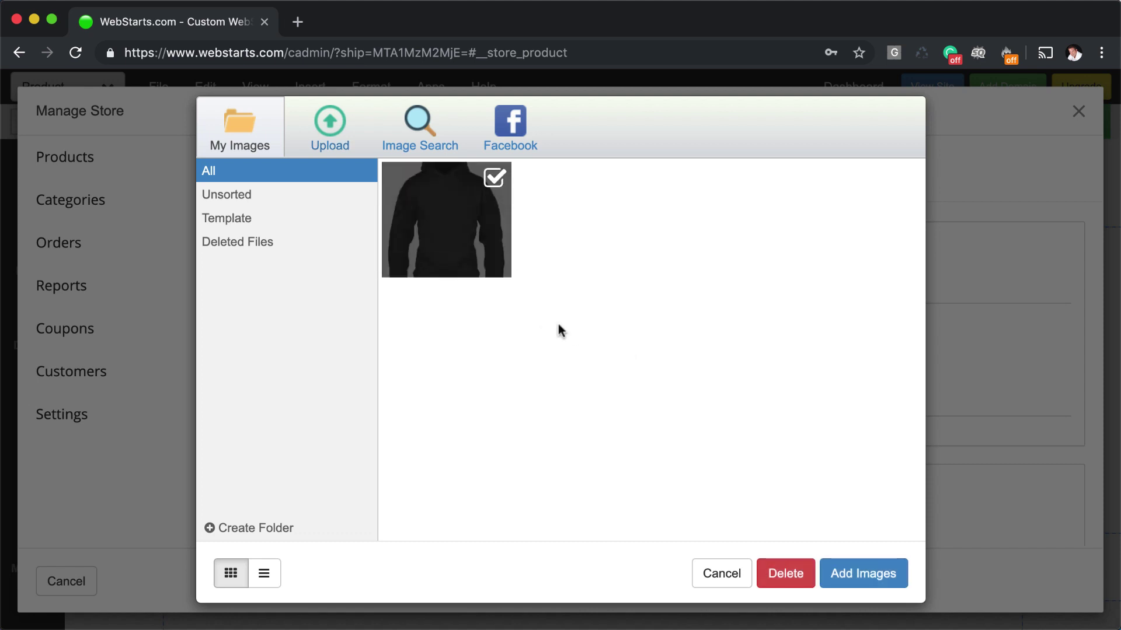
click(838, 573)
Step: Set the price to $25.00 and create the product
scroll(526, 385, down, 4)
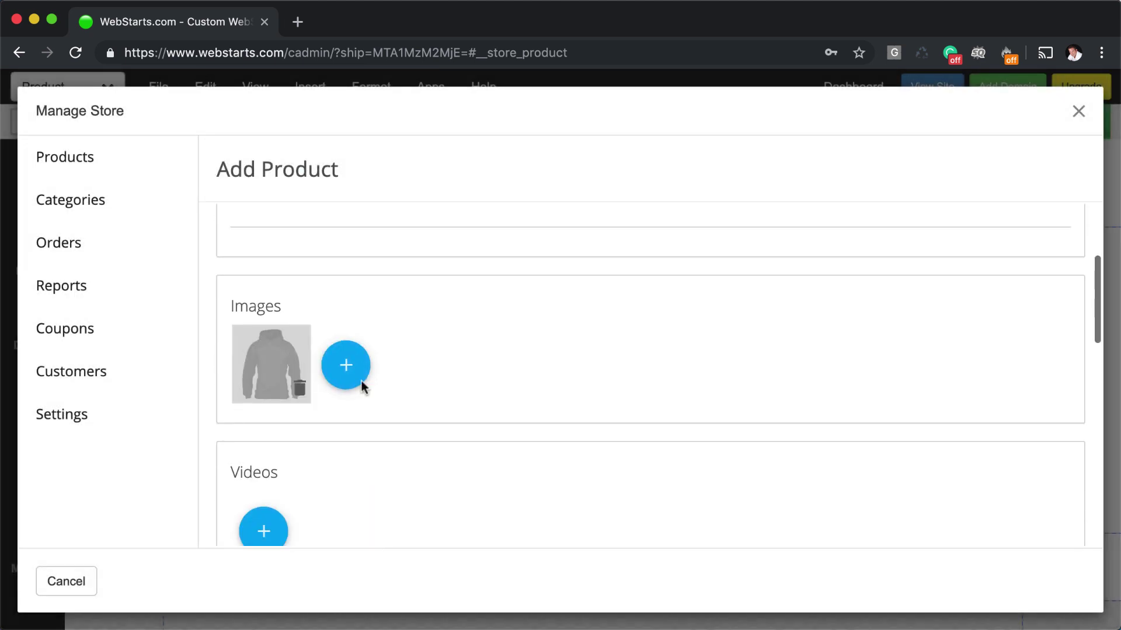
scroll(374, 401, down, 3)
click(285, 481)
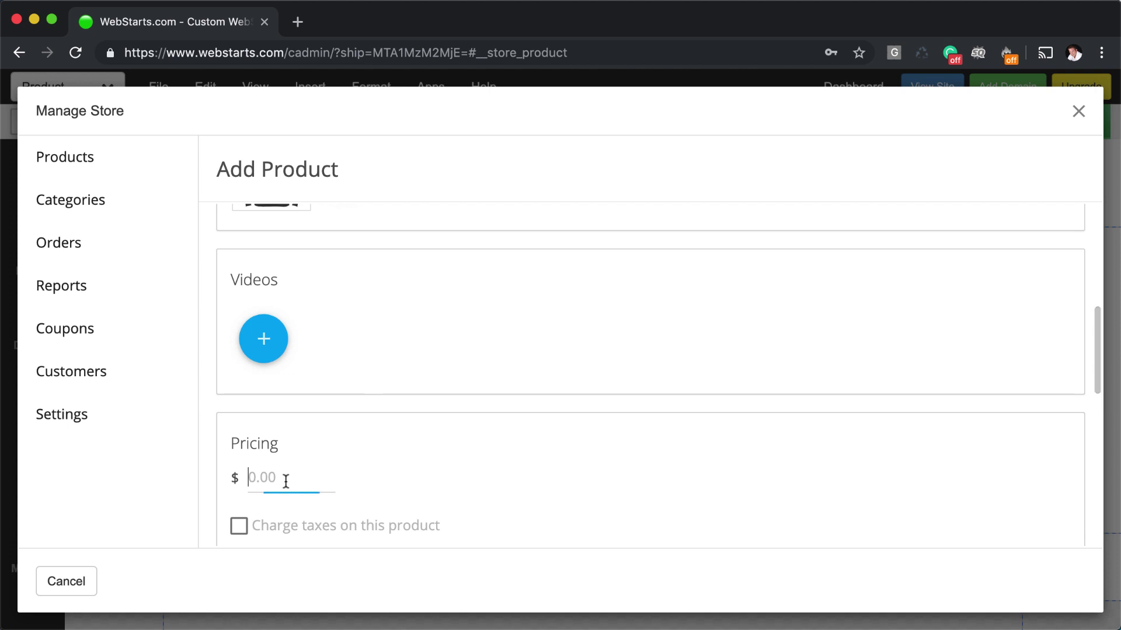
text(25.00)
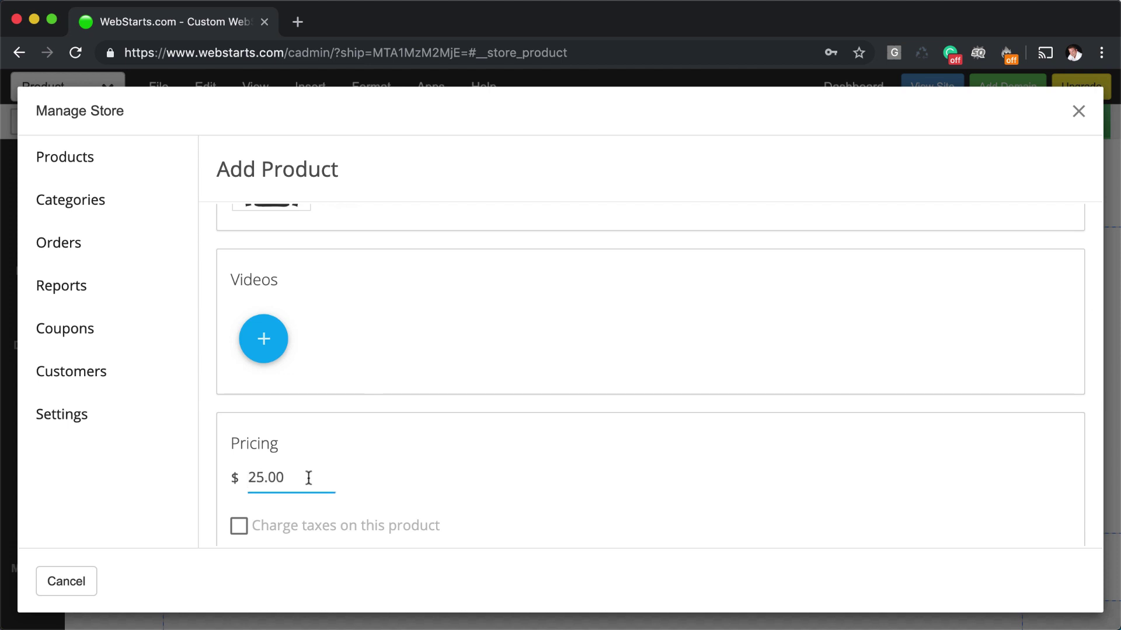
scroll(309, 478, down, 10)
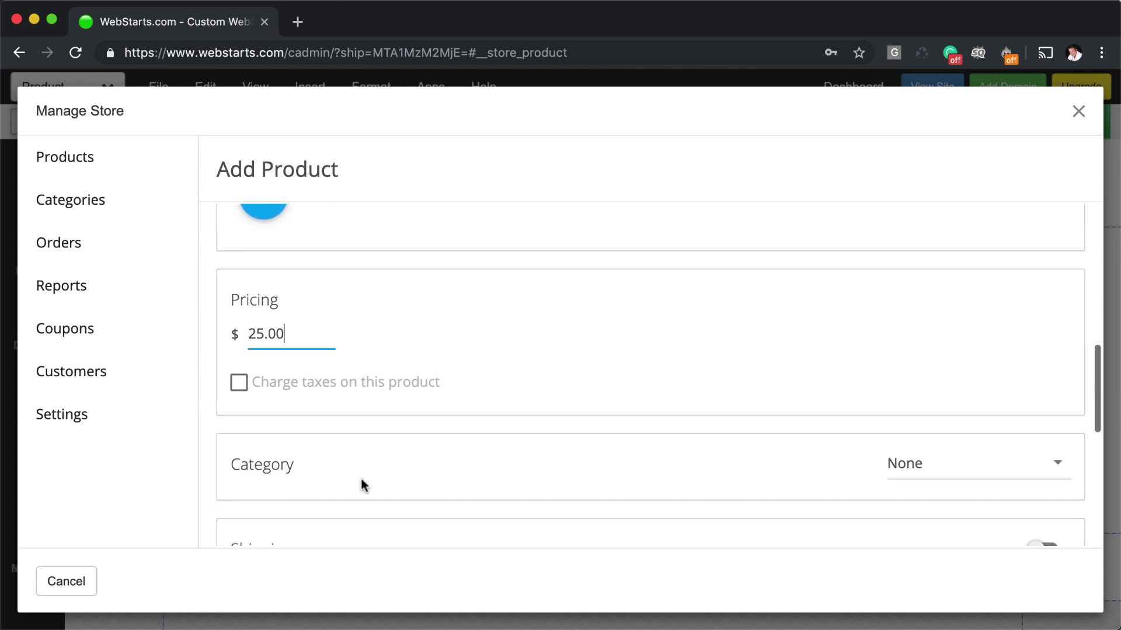
click(638, 532)
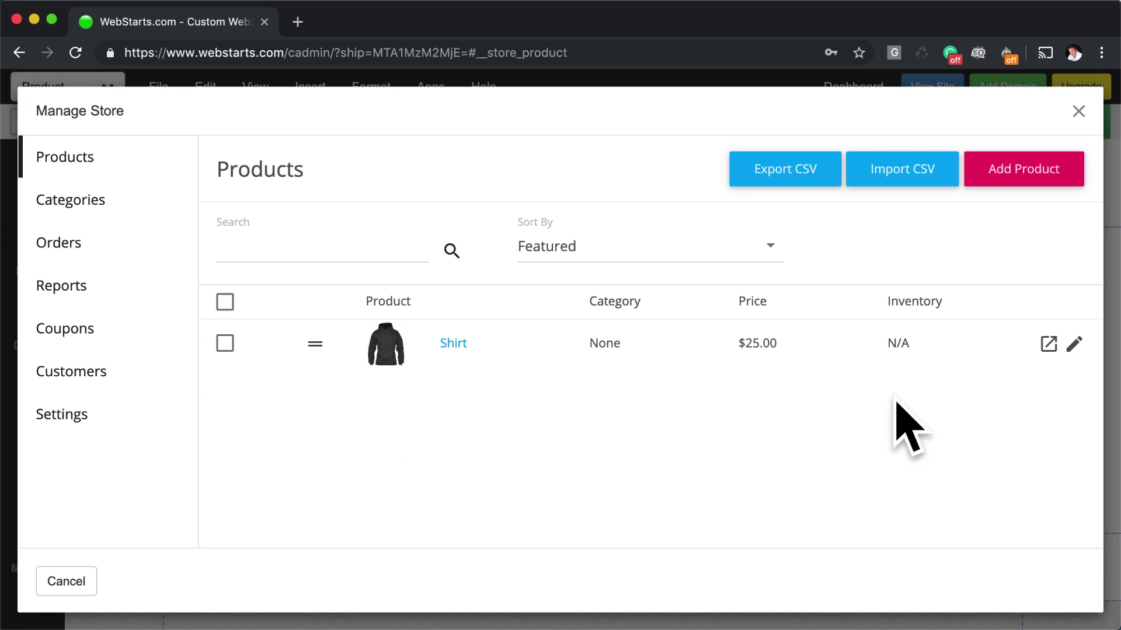
Step: Start another product titled 'Shirt' with the description 'Cotton'
click(1069, 178)
click(405, 290)
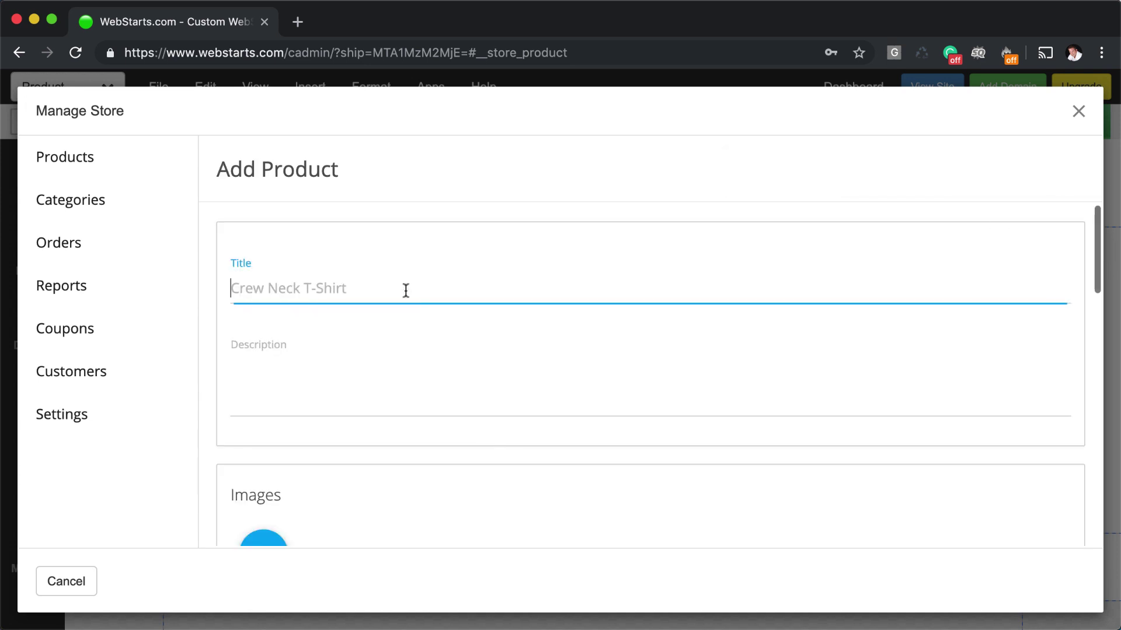
text(Si)
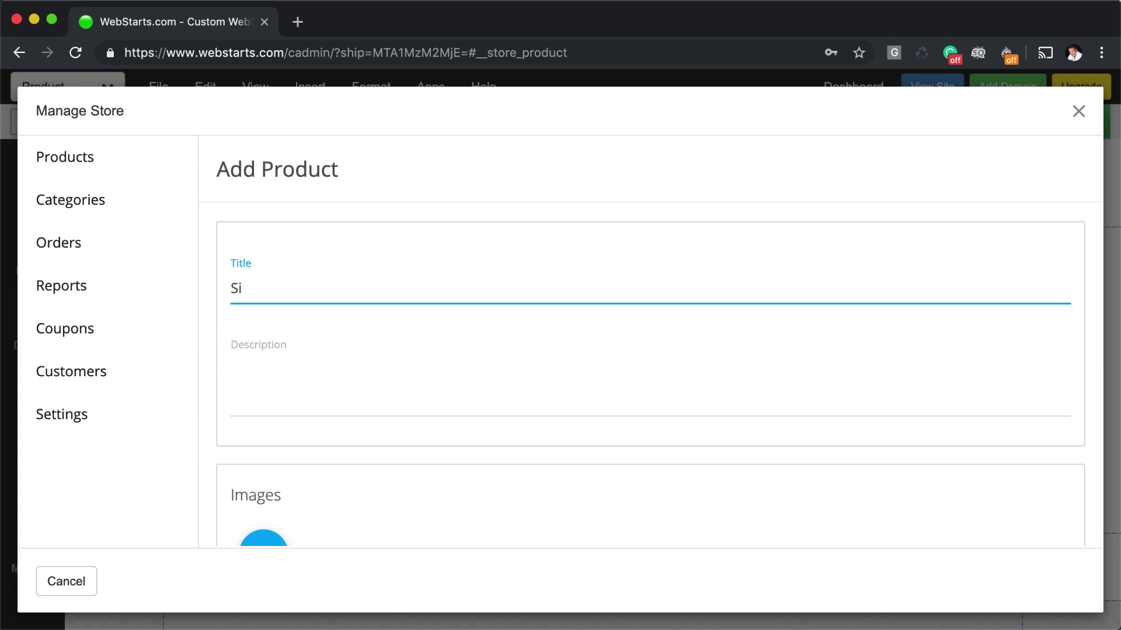
text(hrt)
key(Tab)
text(C)
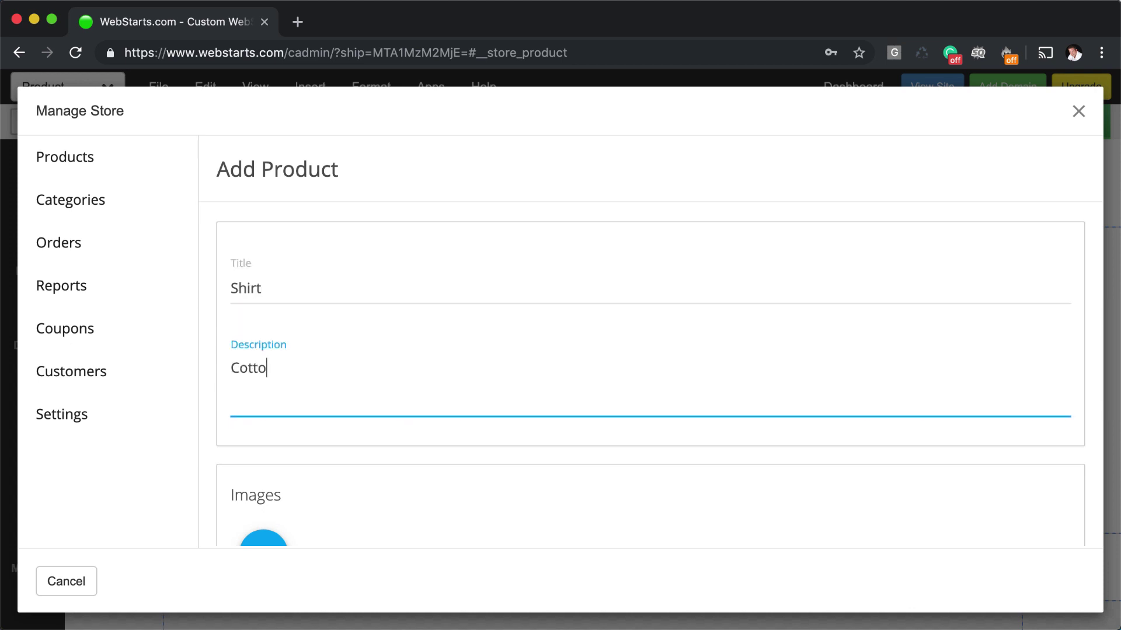
Step: Upload the black T-shirt photo and add it as the product image
click(258, 541)
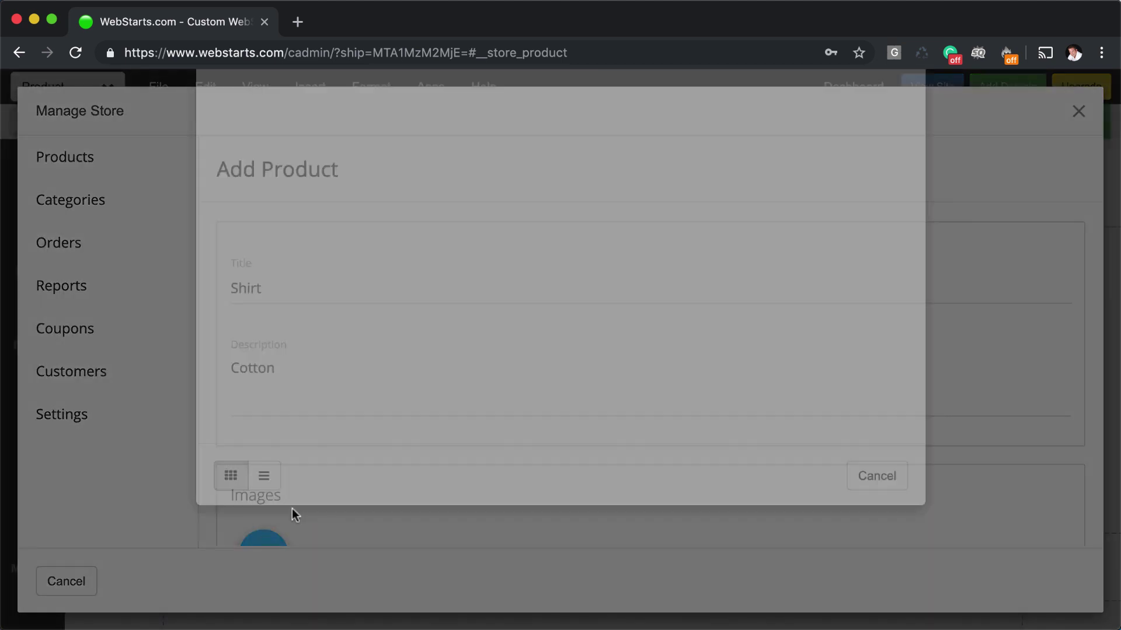
click(356, 147)
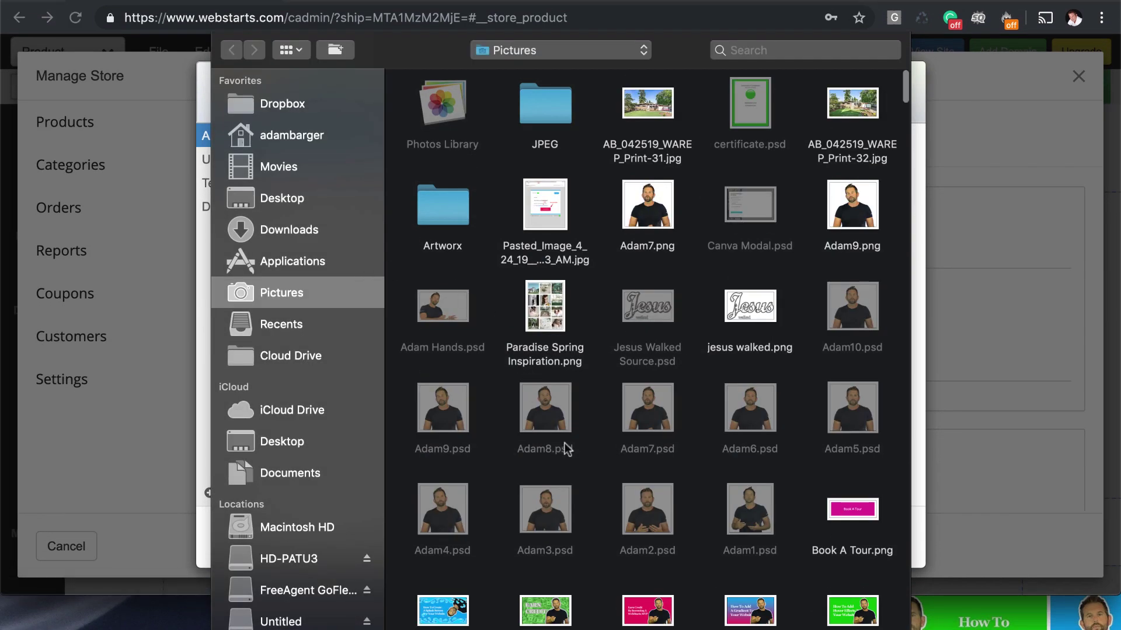
scroll(564, 443, down, 5)
scroll(565, 443, down, 5)
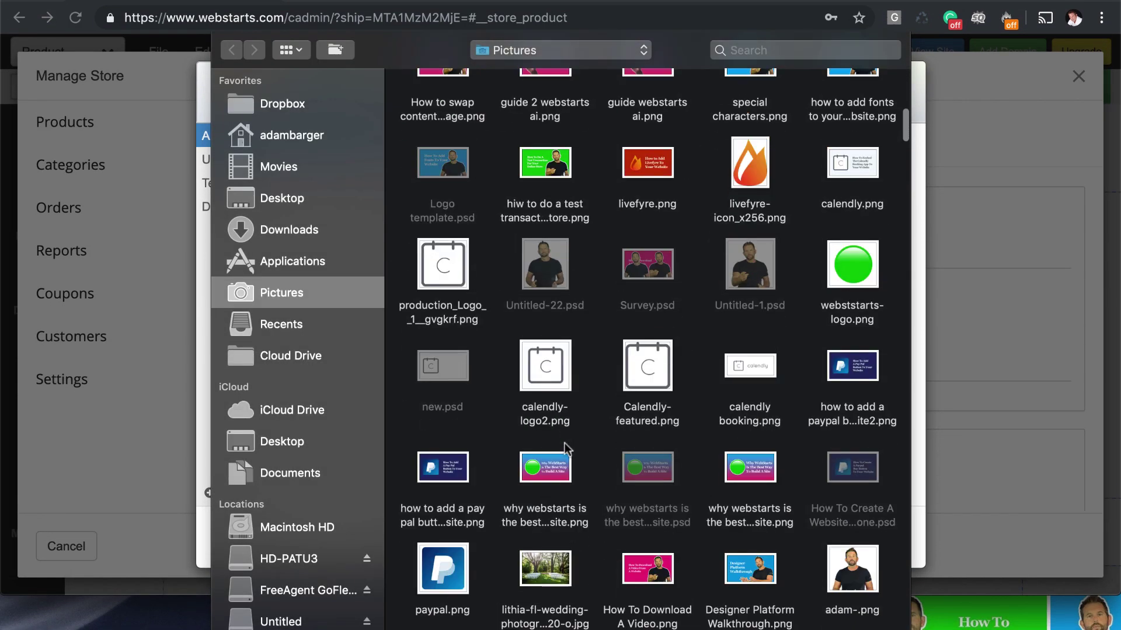
click(738, 50)
text(shirt)
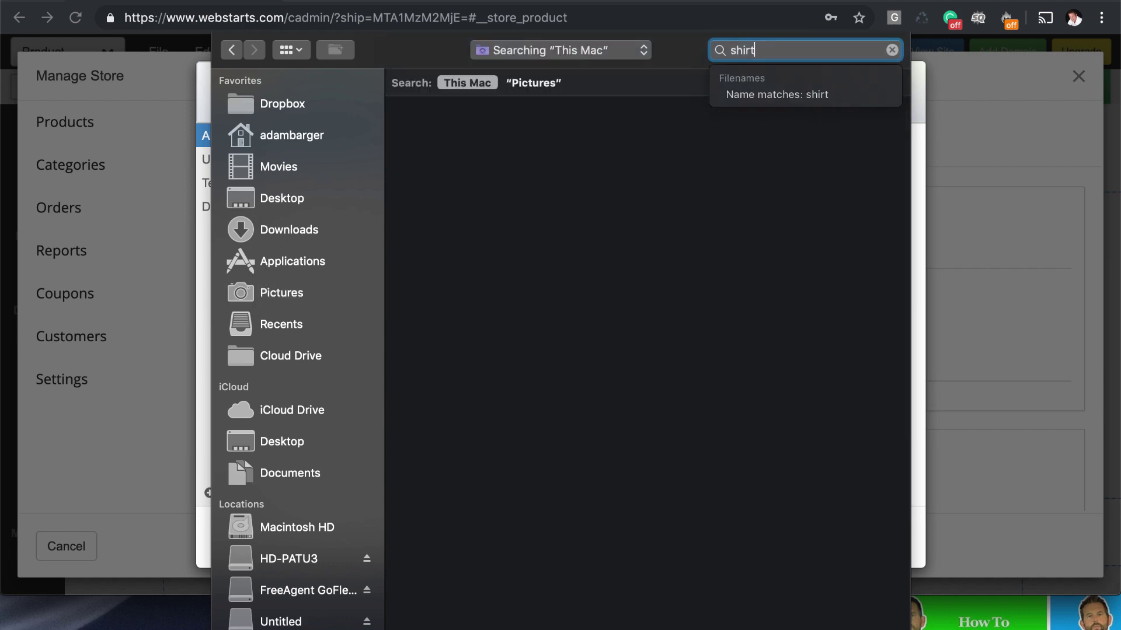
double_click(533, 155)
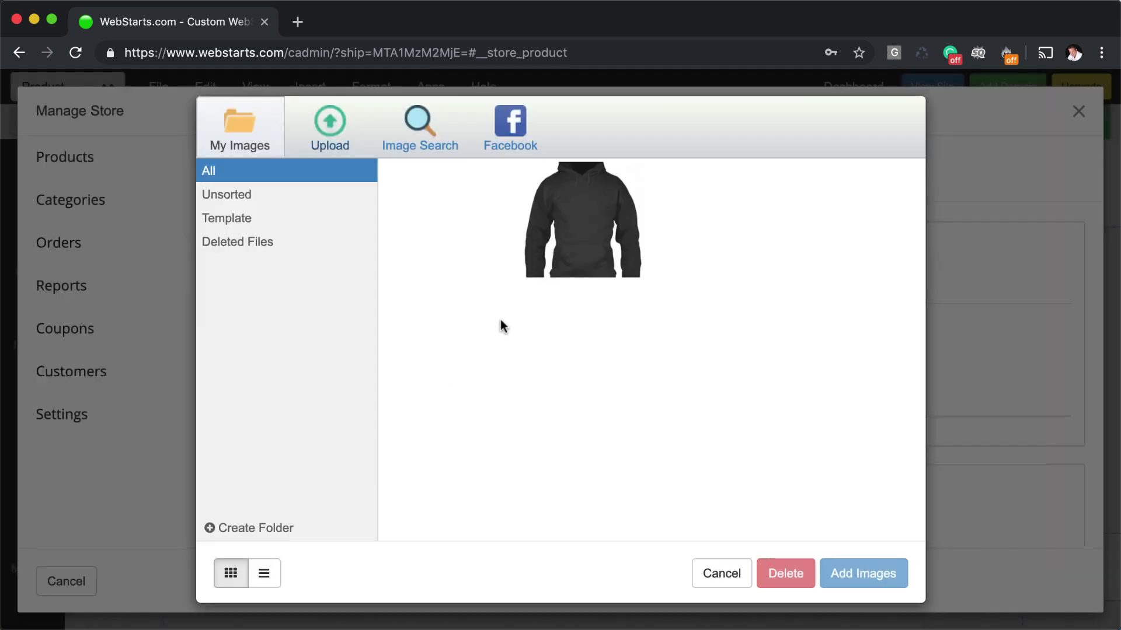
click(463, 222)
click(463, 222)
double_click(461, 206)
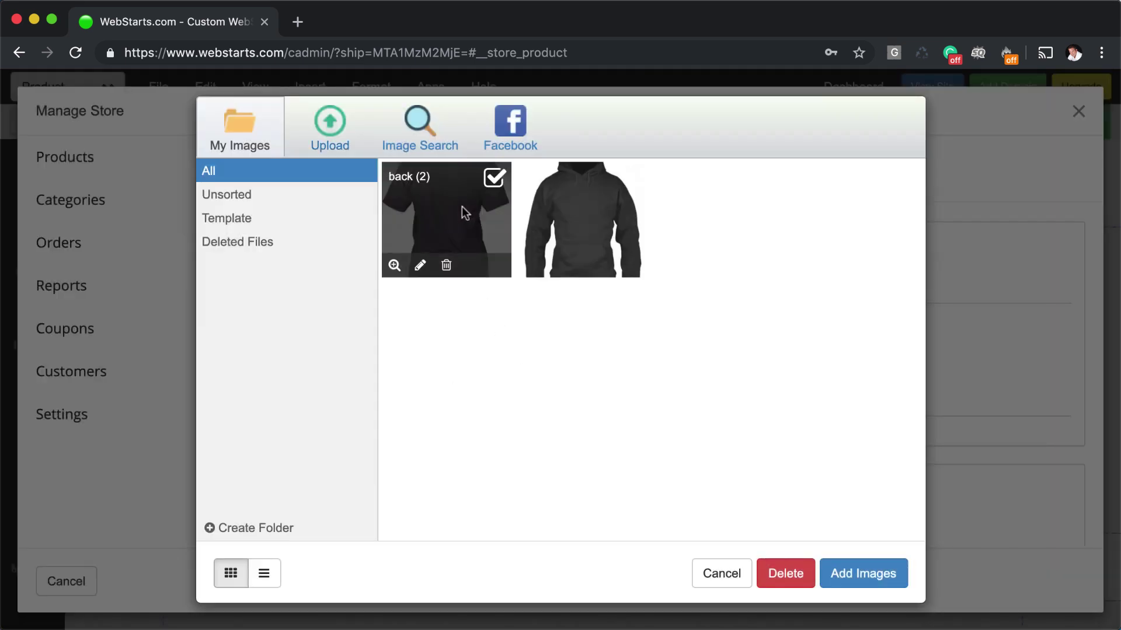
Step: Set the price to $10.00, create the product, and close the store manager
scroll(475, 442, down, 10)
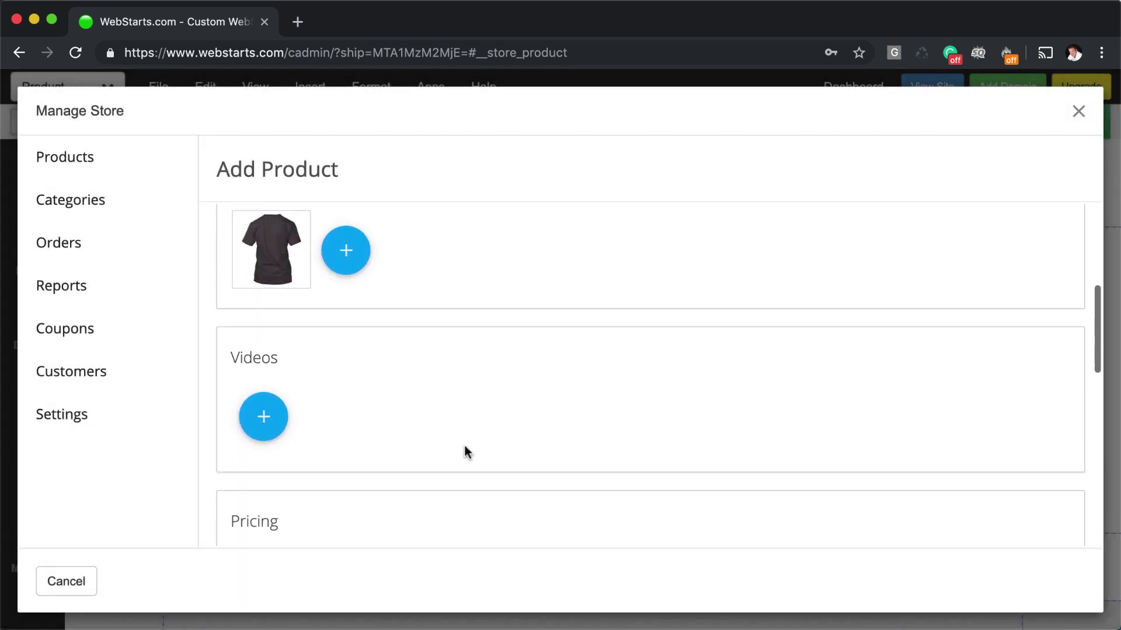
click(285, 362)
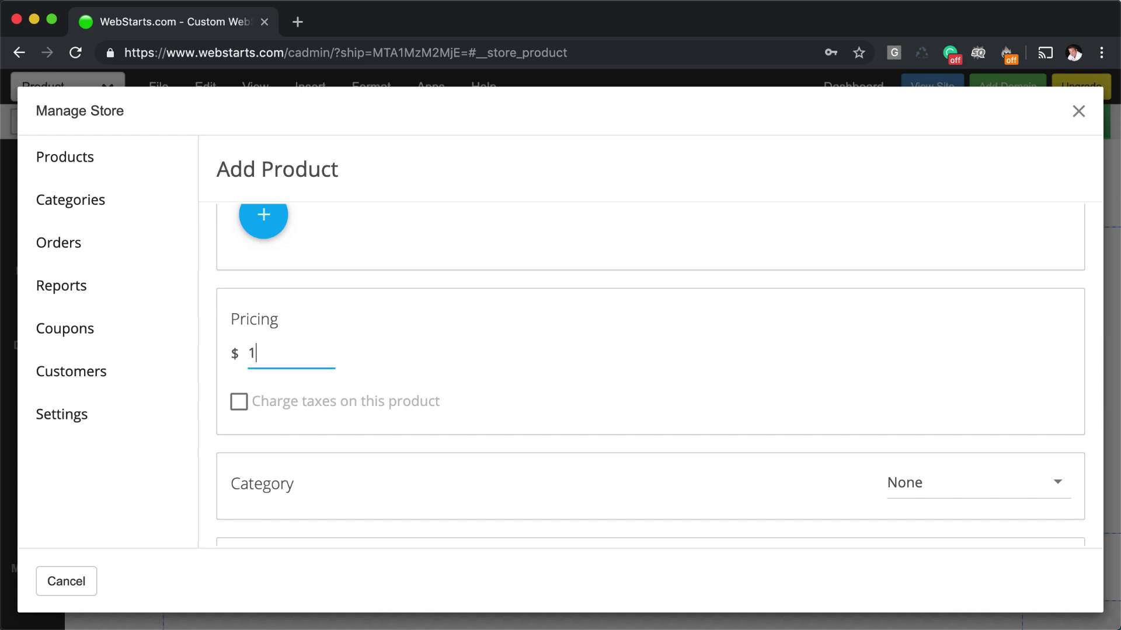
scroll(671, 421, down, 8)
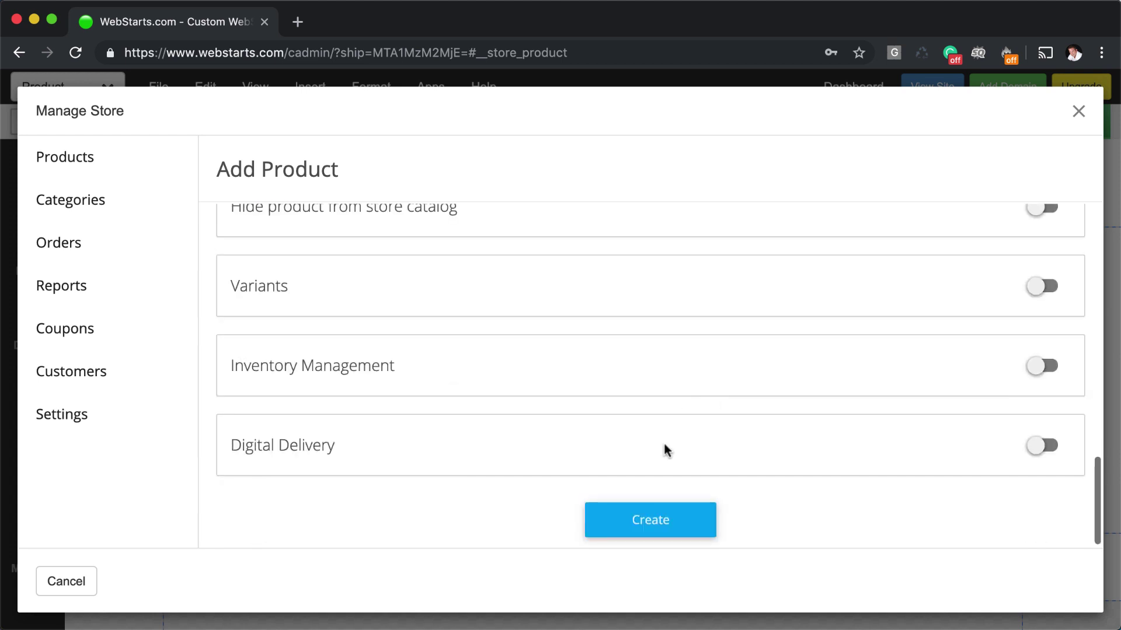
click(665, 523)
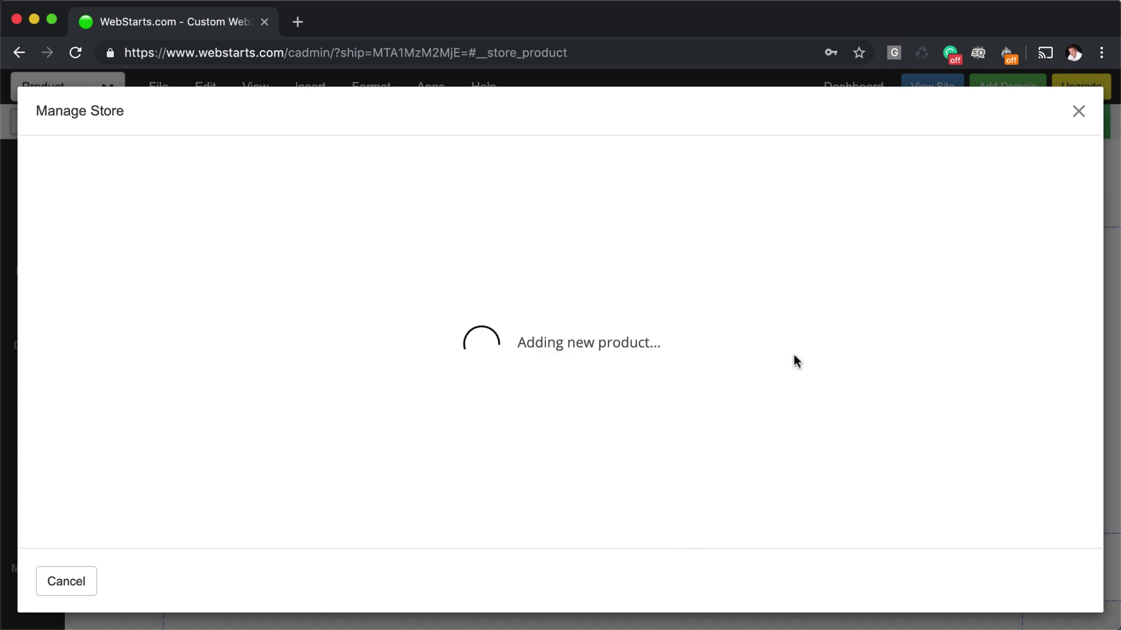
click(1077, 114)
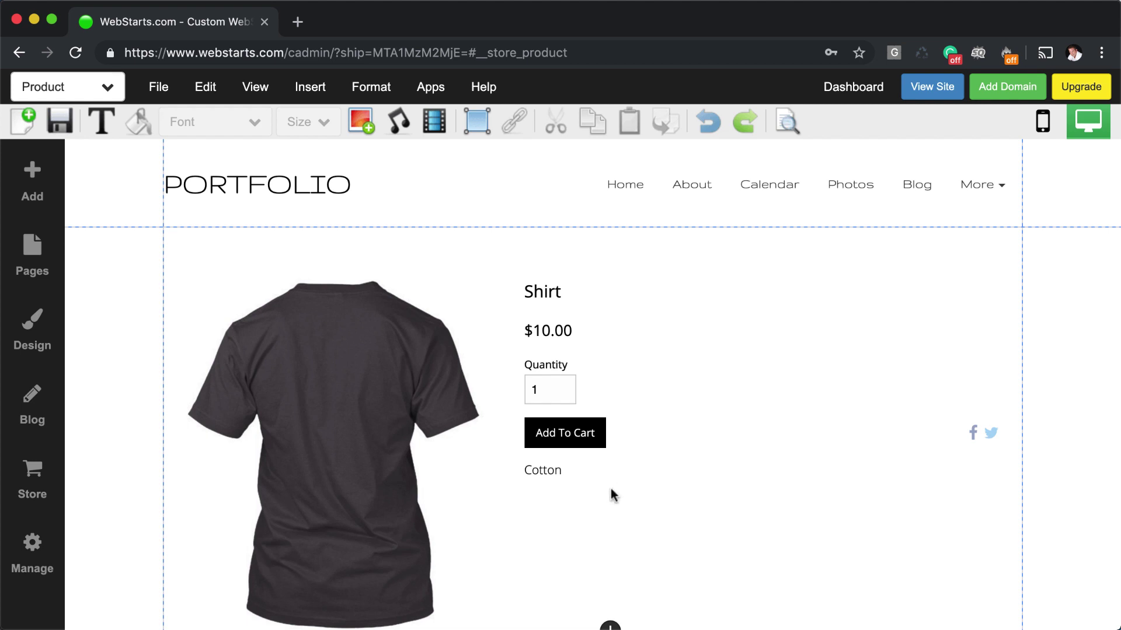
scroll(575, 400, down, 2)
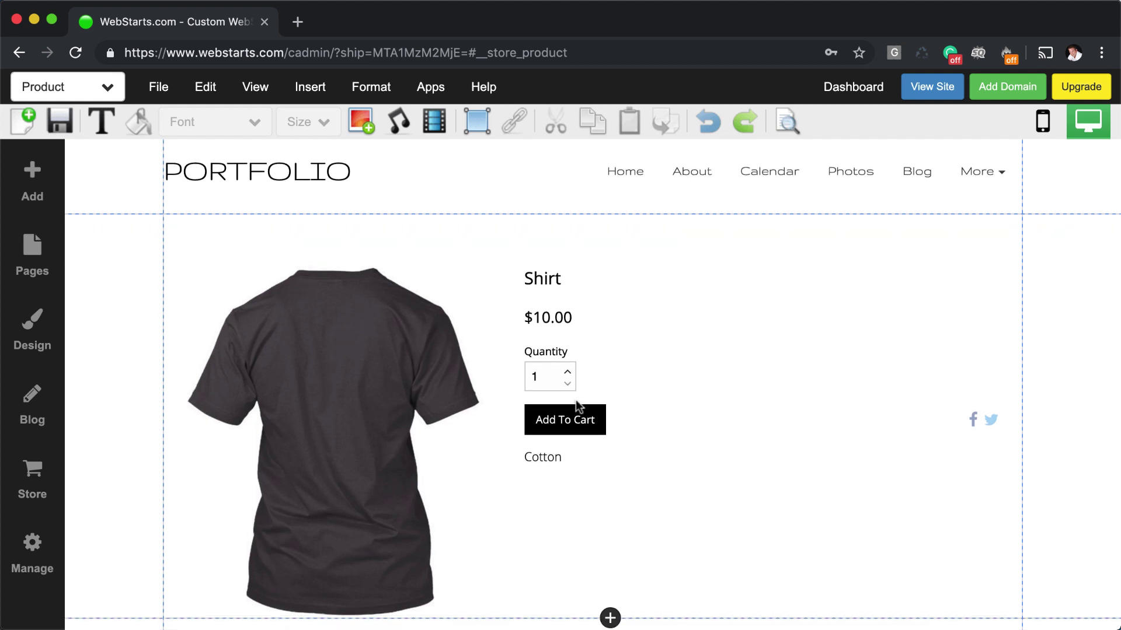
Step: In the product module settings, enable Show Categories, Show Product Search and Show Sorting Options
click(360, 437)
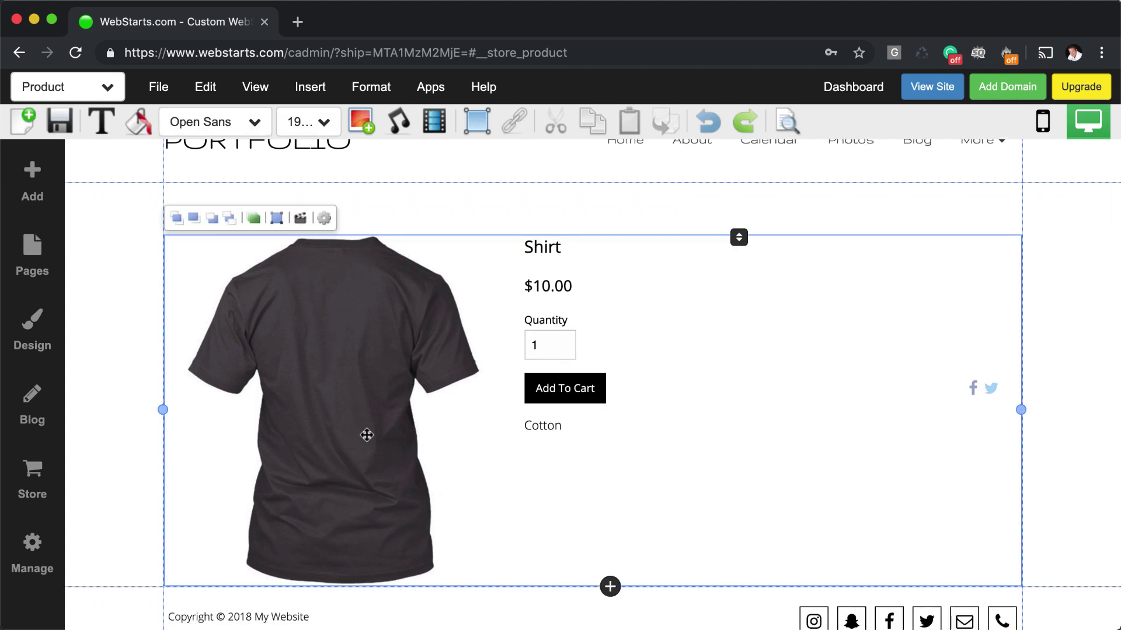
click(325, 219)
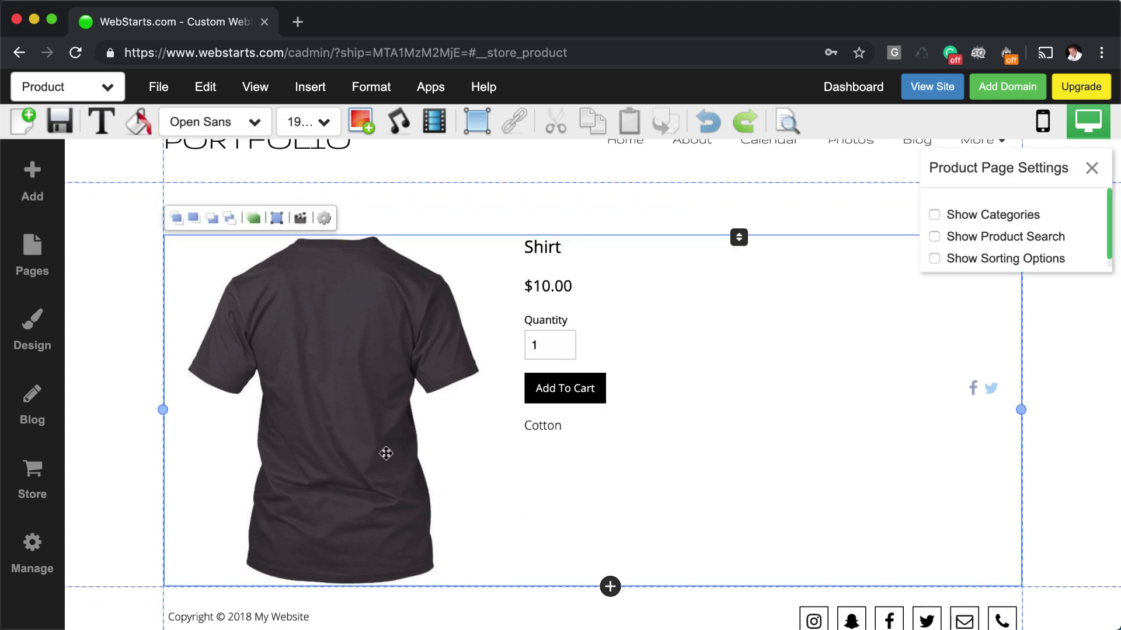
click(934, 215)
click(934, 236)
click(934, 258)
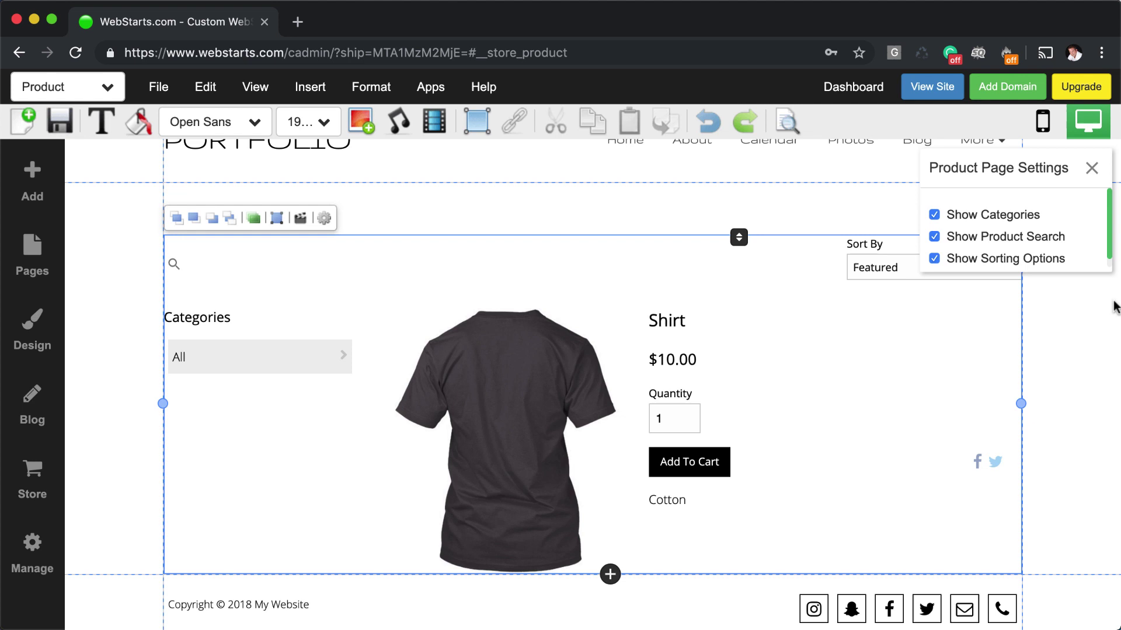
click(1075, 403)
scroll(1026, 485, down, 3)
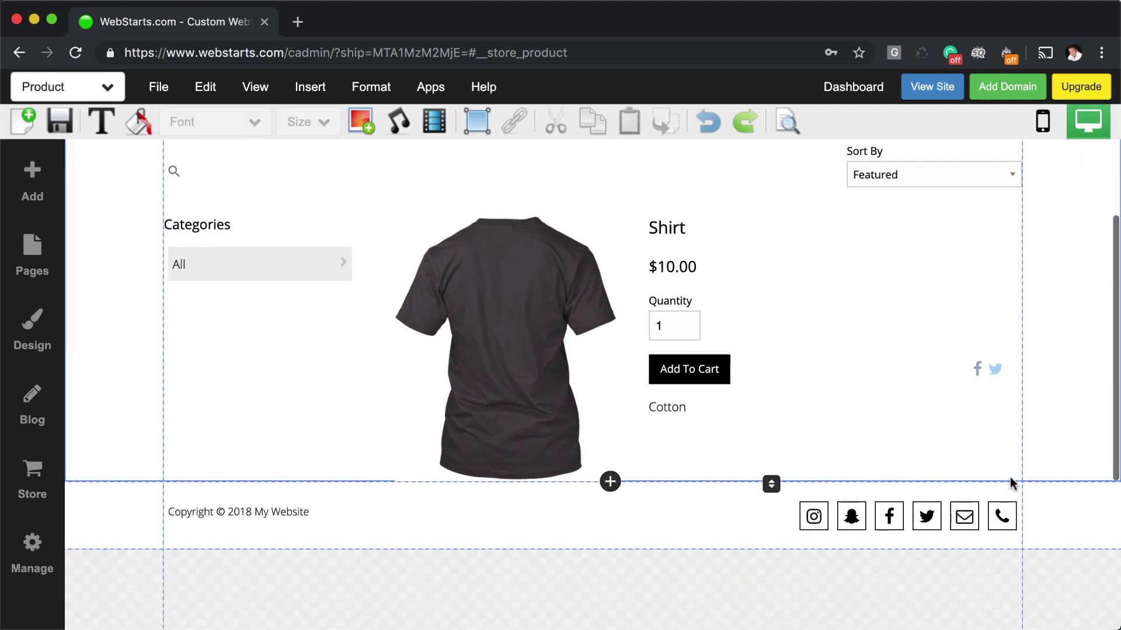
click(680, 322)
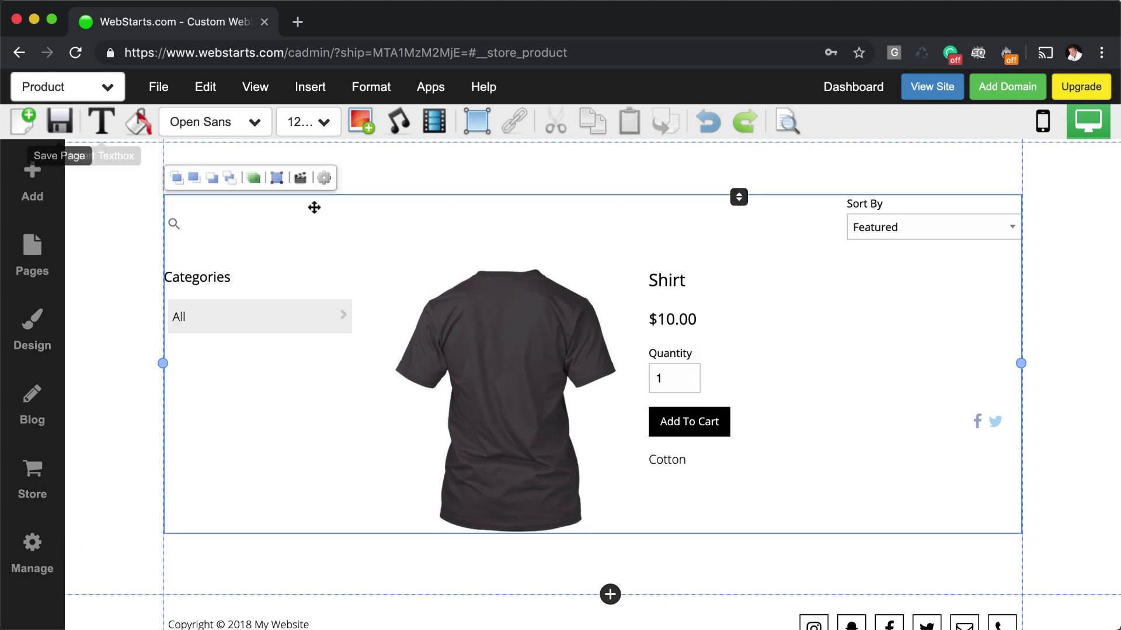
Step: Add a centred large heading 'Best Shirts' above the product listing
scroll(583, 305, up, 3)
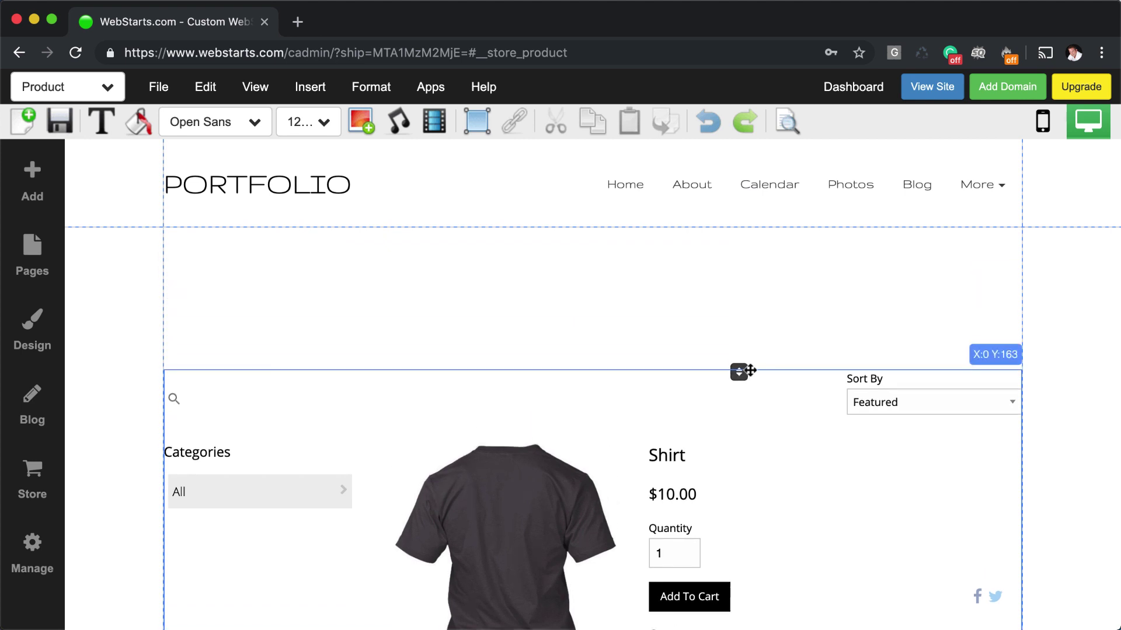
click(61, 187)
click(96, 255)
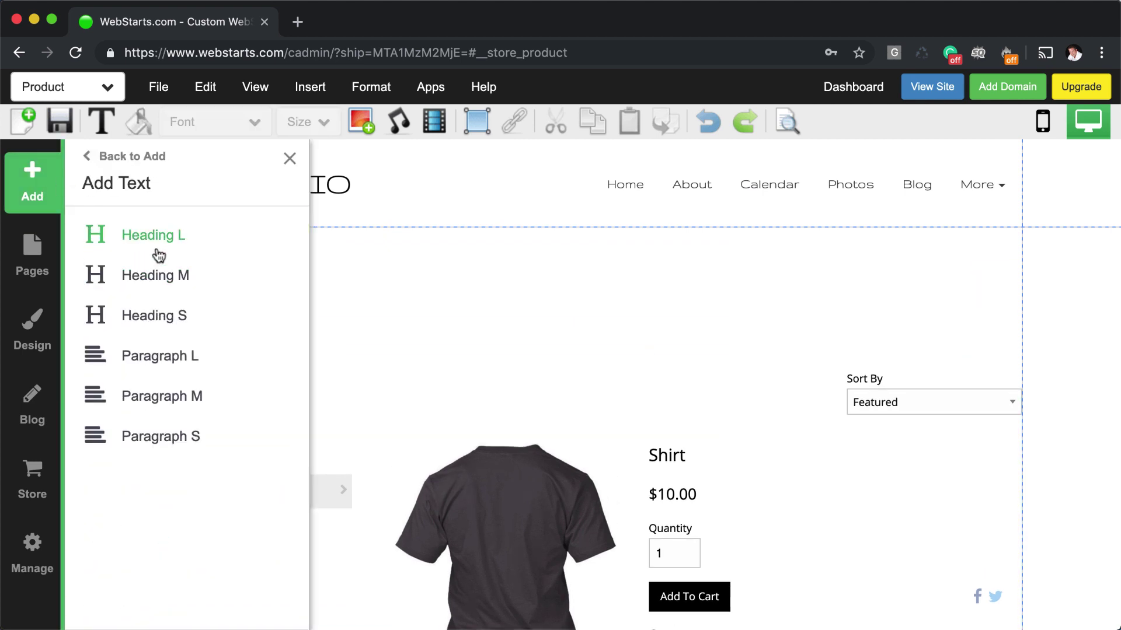
click(155, 252)
drag(239, 258, 528, 293)
double_click(528, 293)
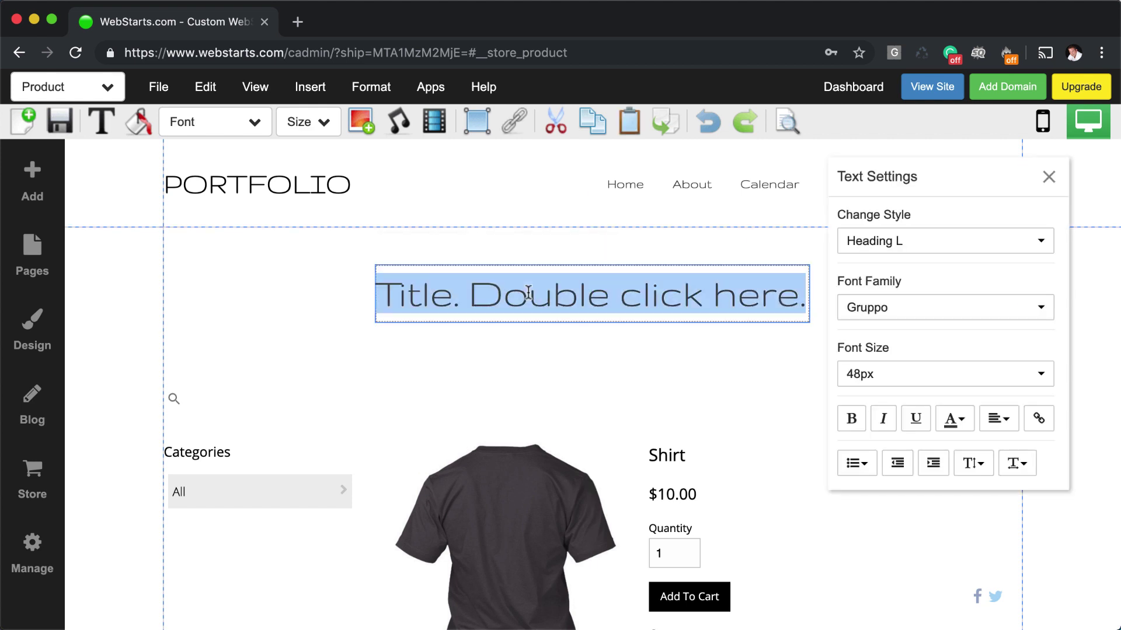
text(Best Shirts)
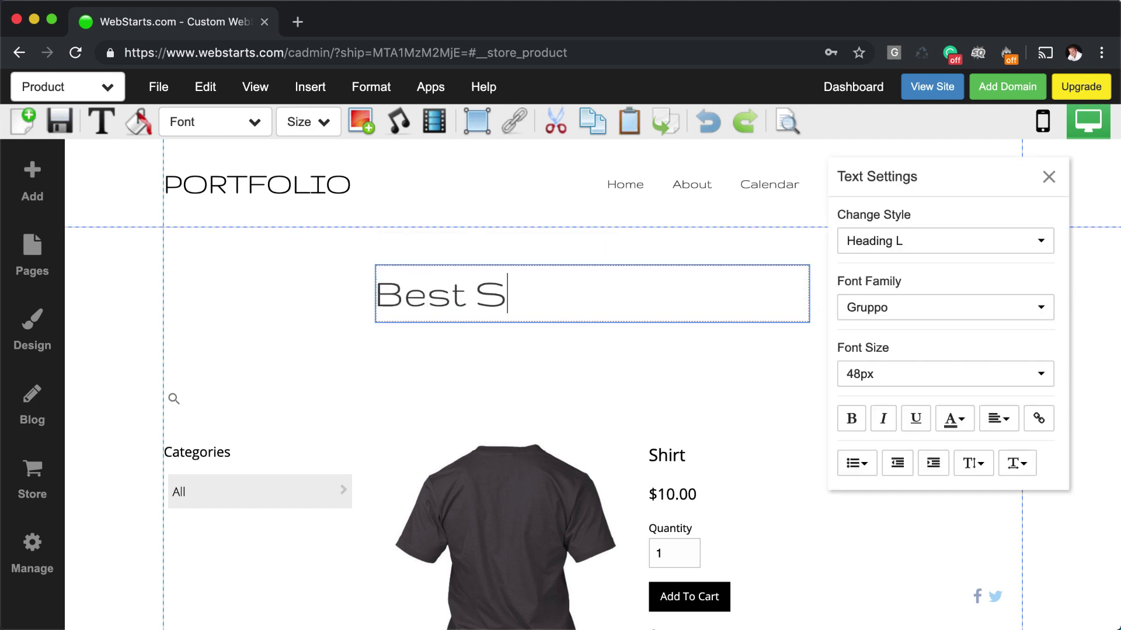
click(998, 419)
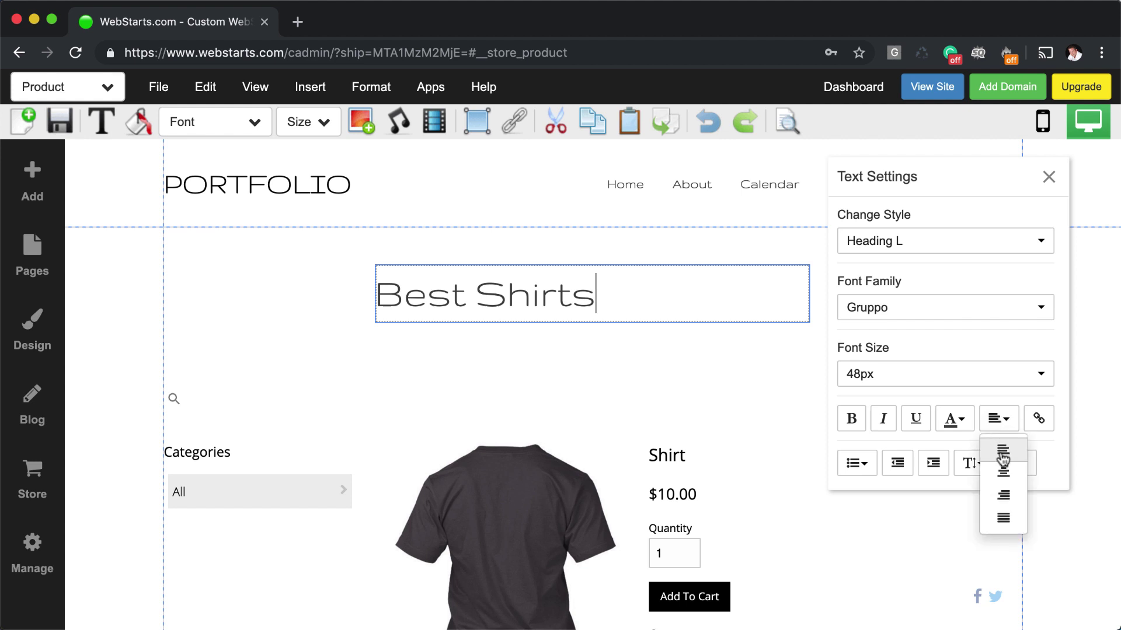
click(1000, 471)
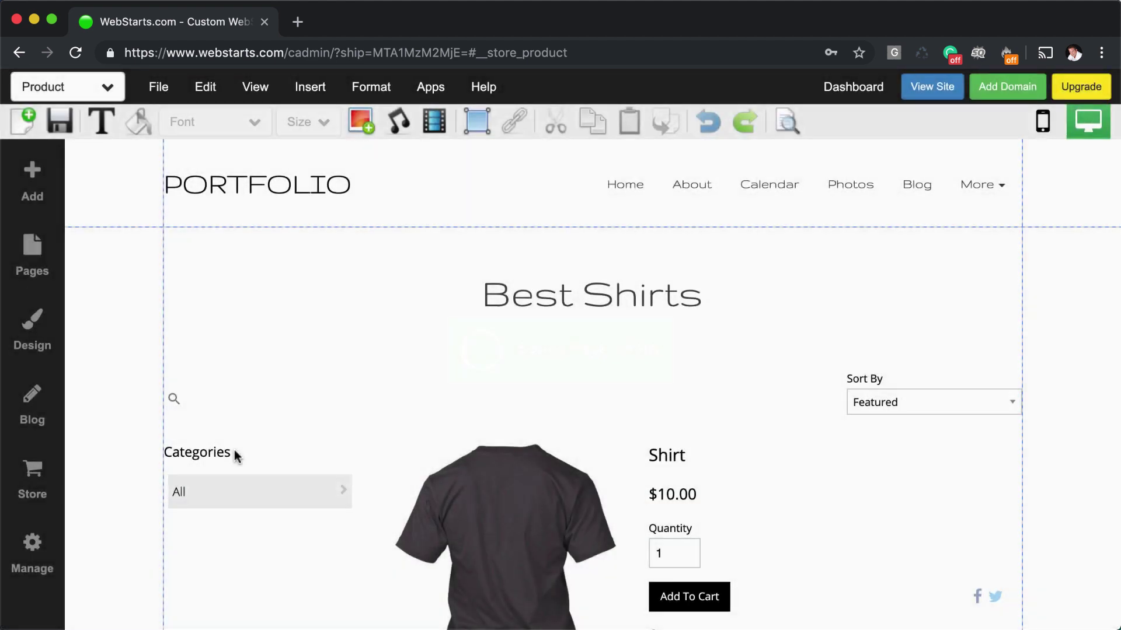
click(556, 297)
Step: Delete the Best Shirts heading, then open and close the store manager without changes
click(387, 247)
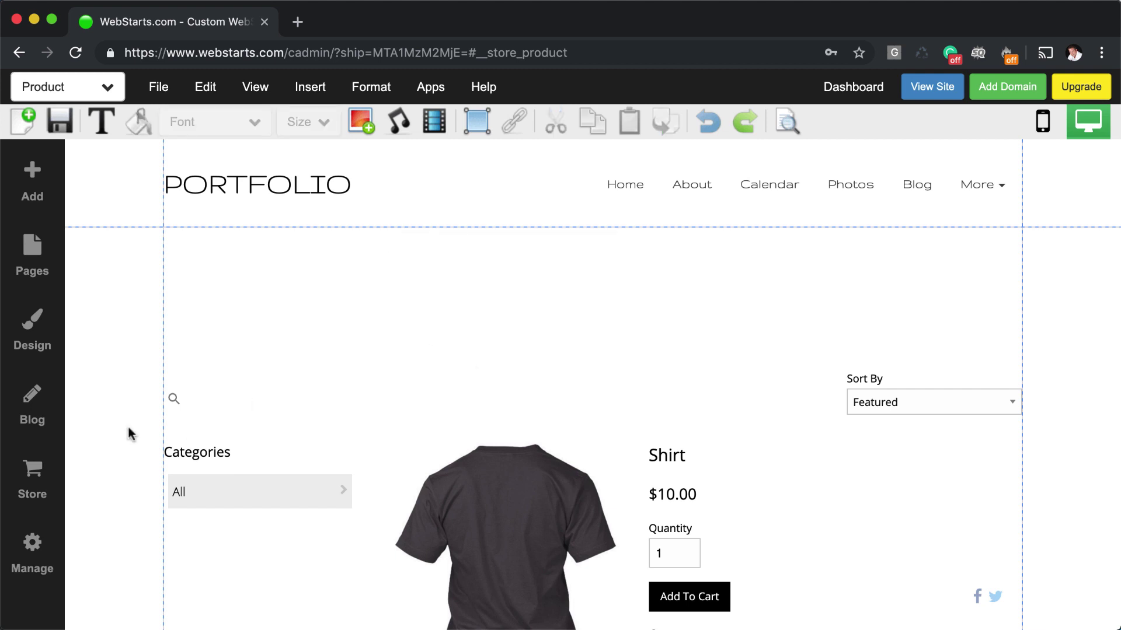
click(28, 481)
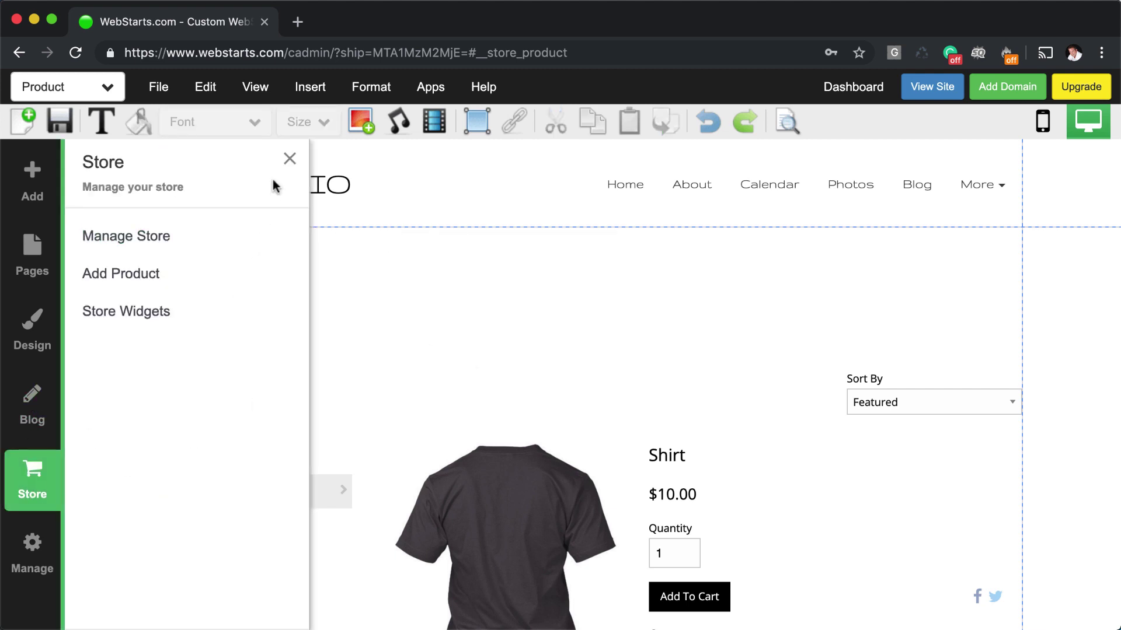
click(130, 236)
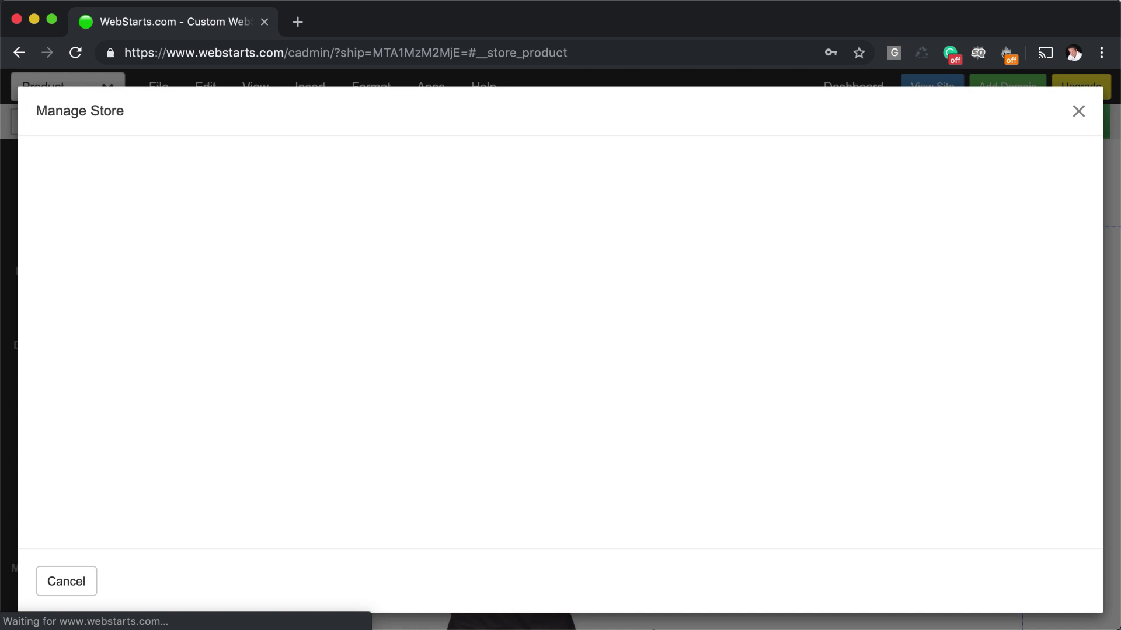
click(1078, 112)
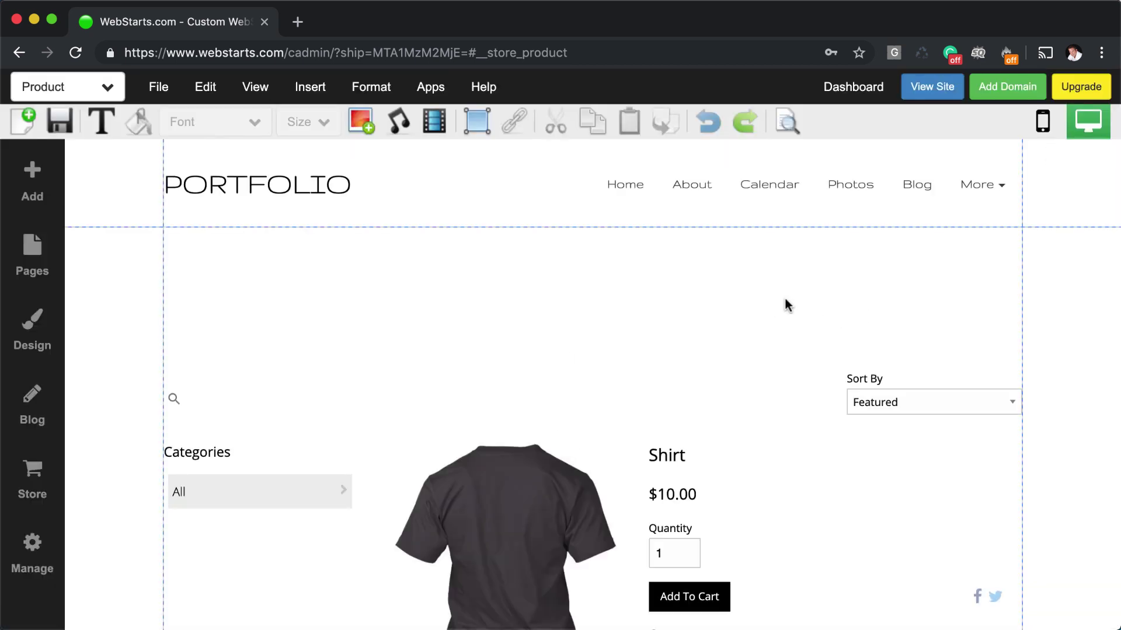
Step: Switch to the Blog page, discarding the unsaved product page changes
click(117, 88)
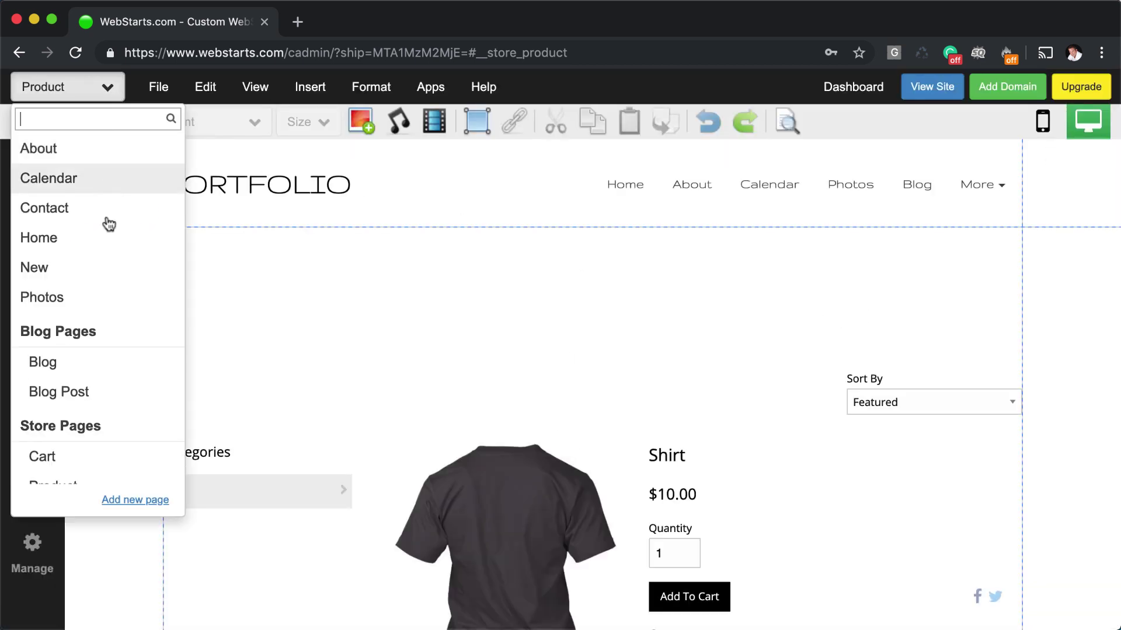
click(88, 365)
click(600, 475)
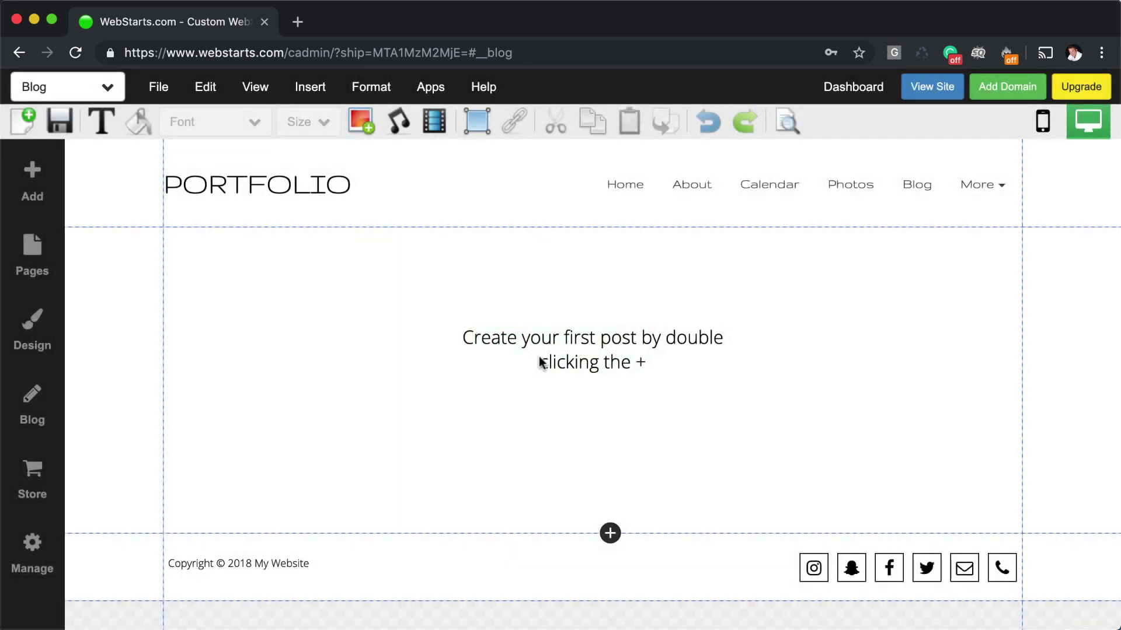
Step: Start a new post titled 'This is my story', add the author name, and write 'Tell my story'
double_click(538, 356)
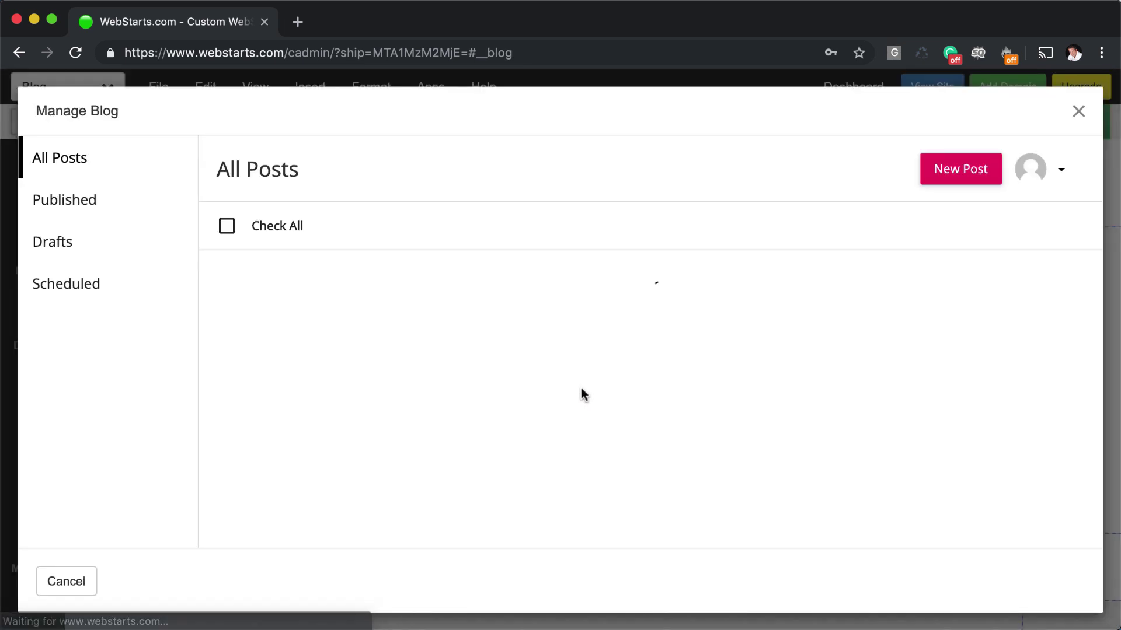
click(937, 176)
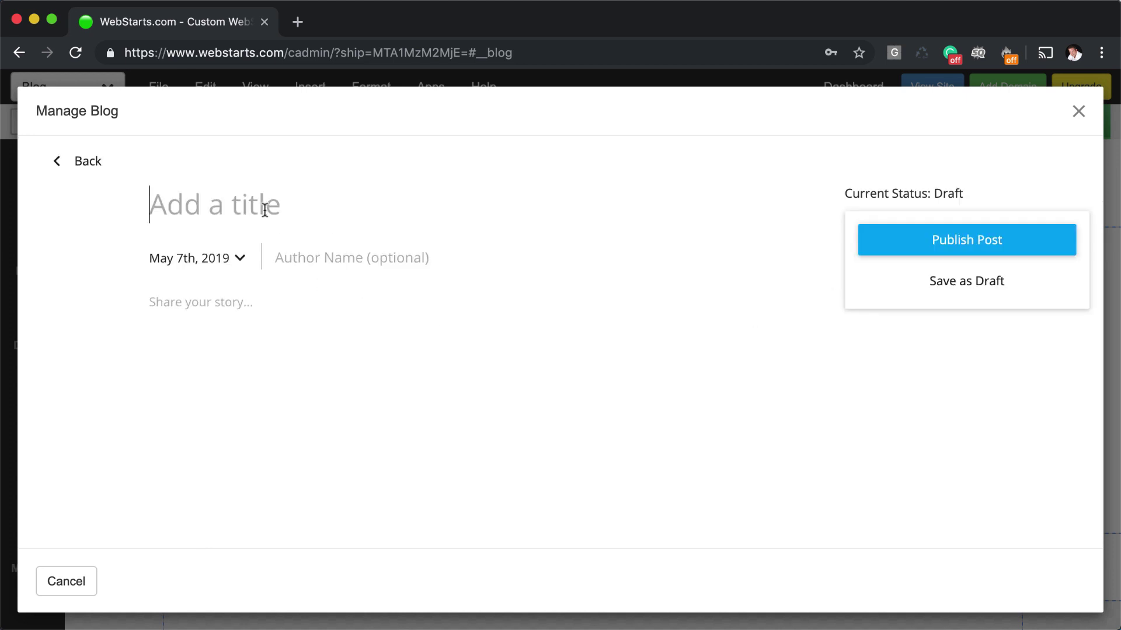
text(This is my story)
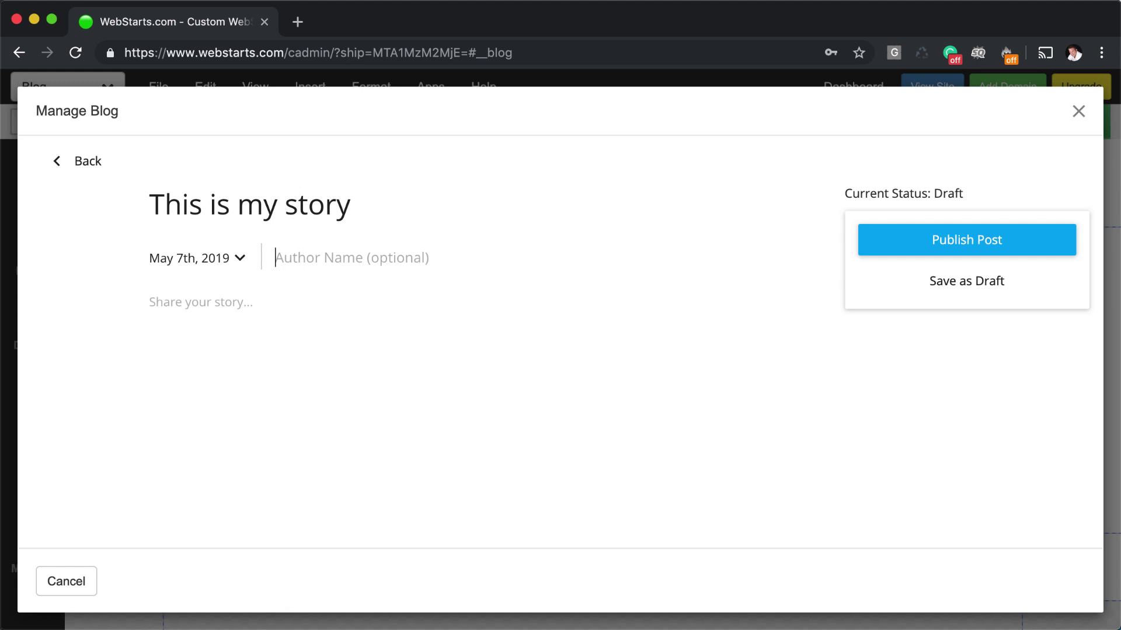
text(Adam Barger)
click(149, 302)
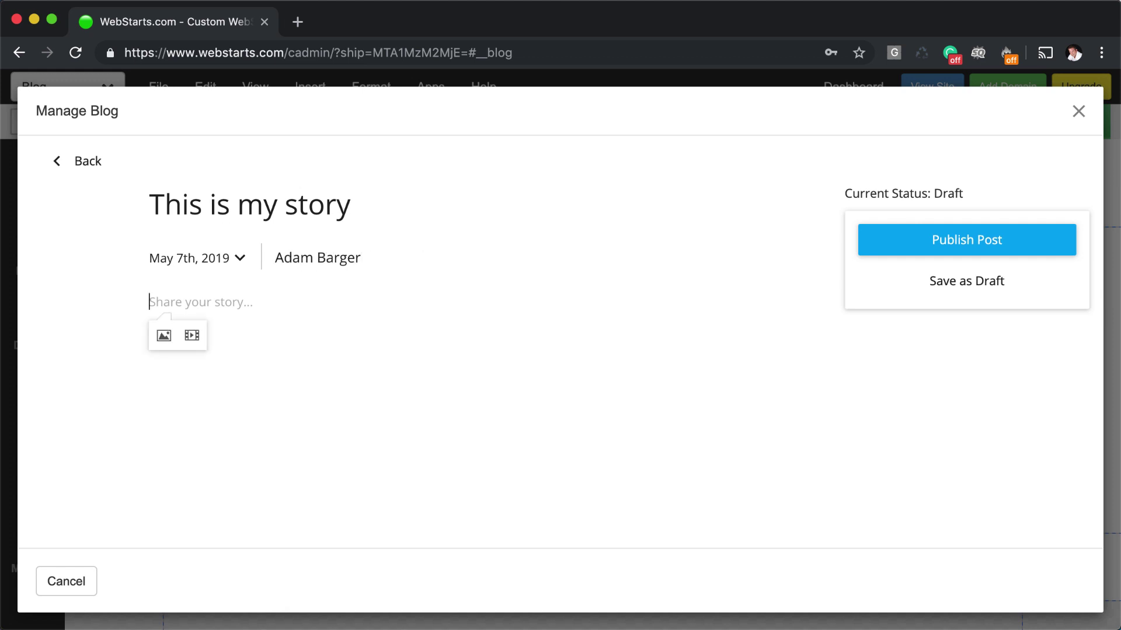
text(Te)
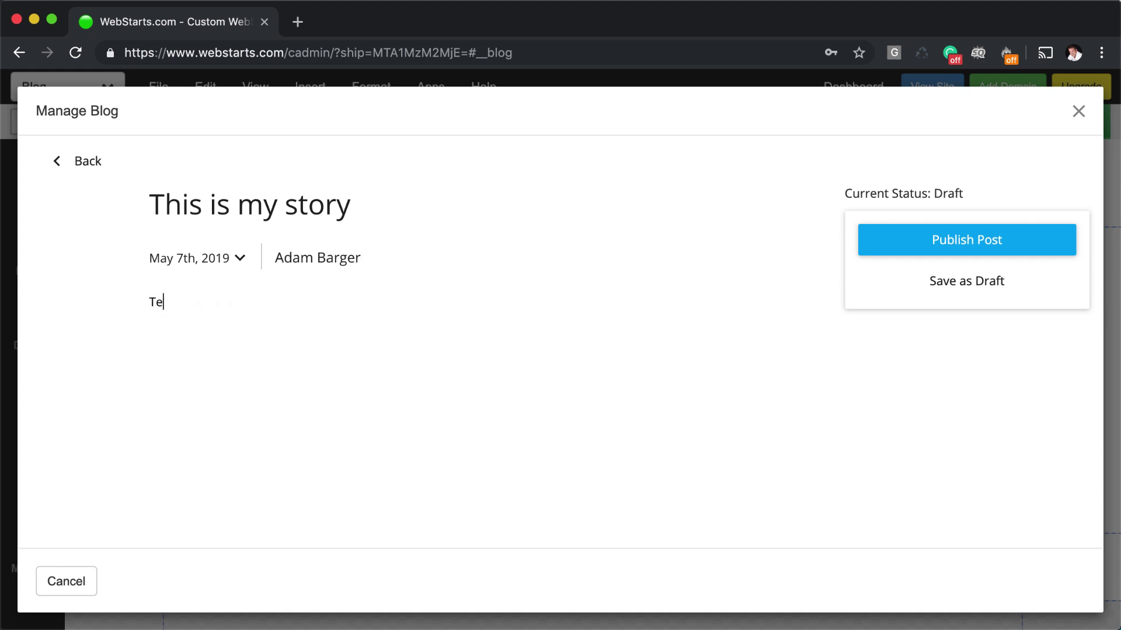
text(ll my story)
key(Return)
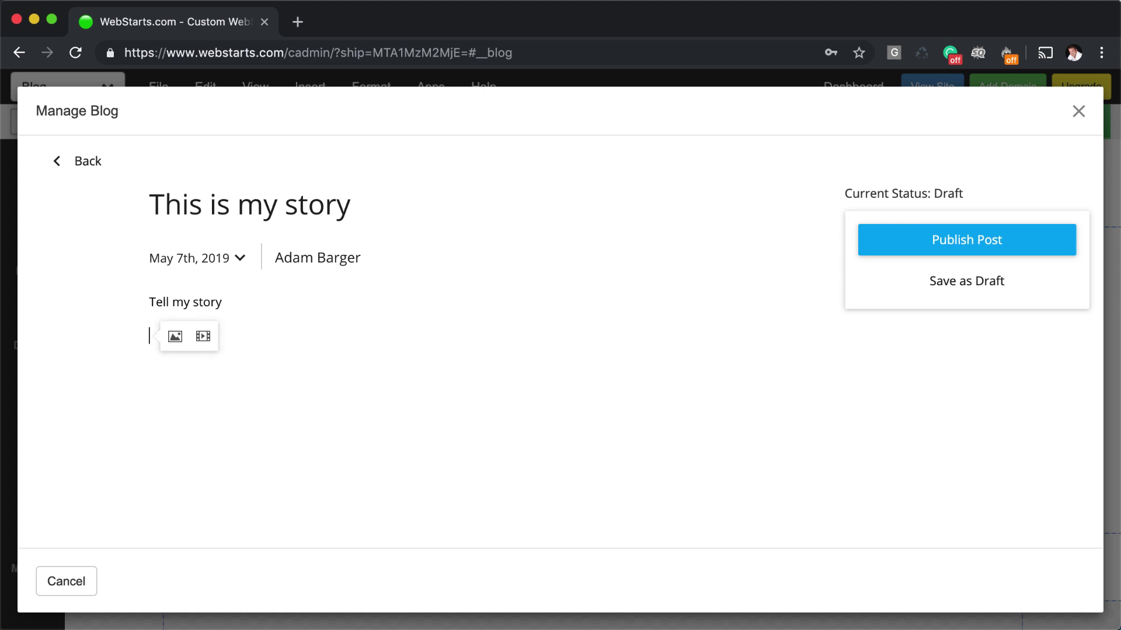
Step: Insert a stock tablet photo, publish the post, skip sharing, and close Manage Blog
click(175, 336)
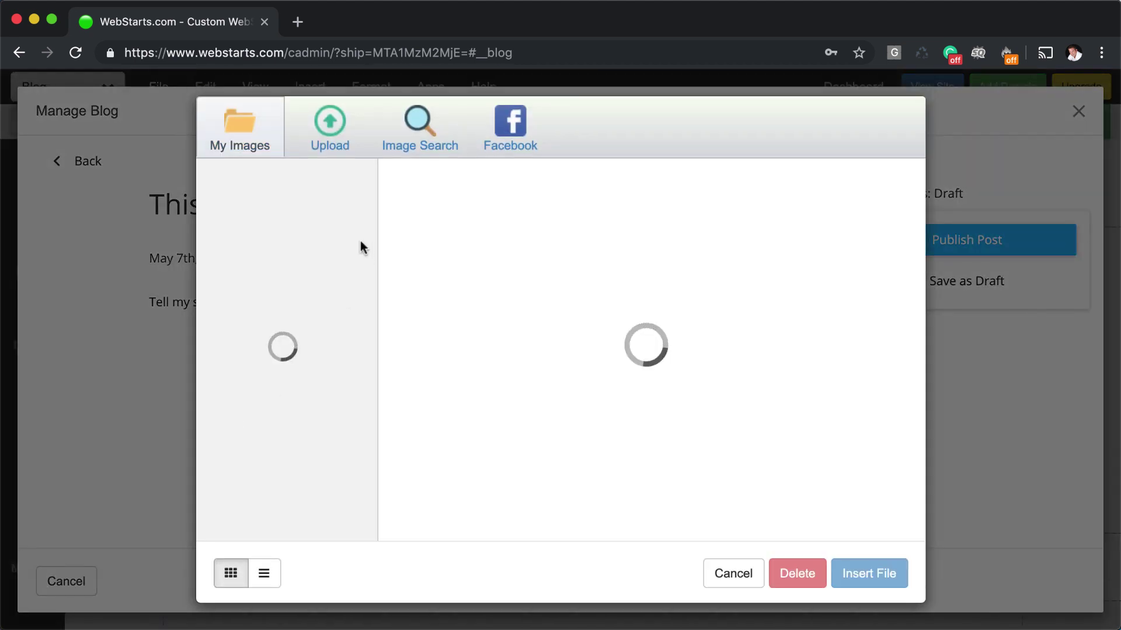
click(421, 145)
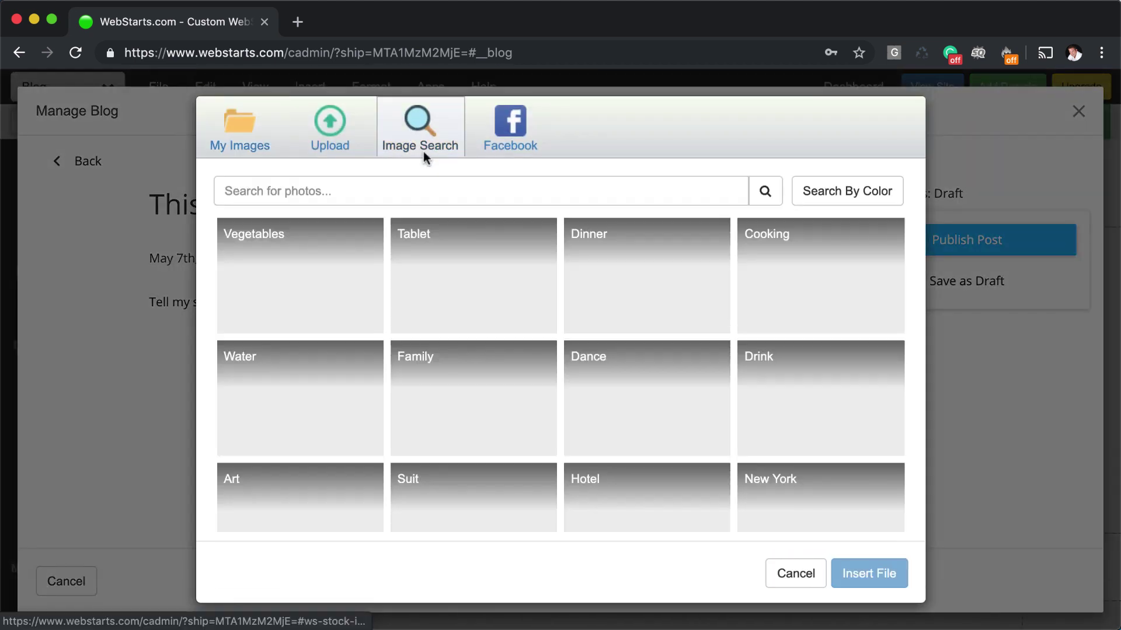
click(454, 288)
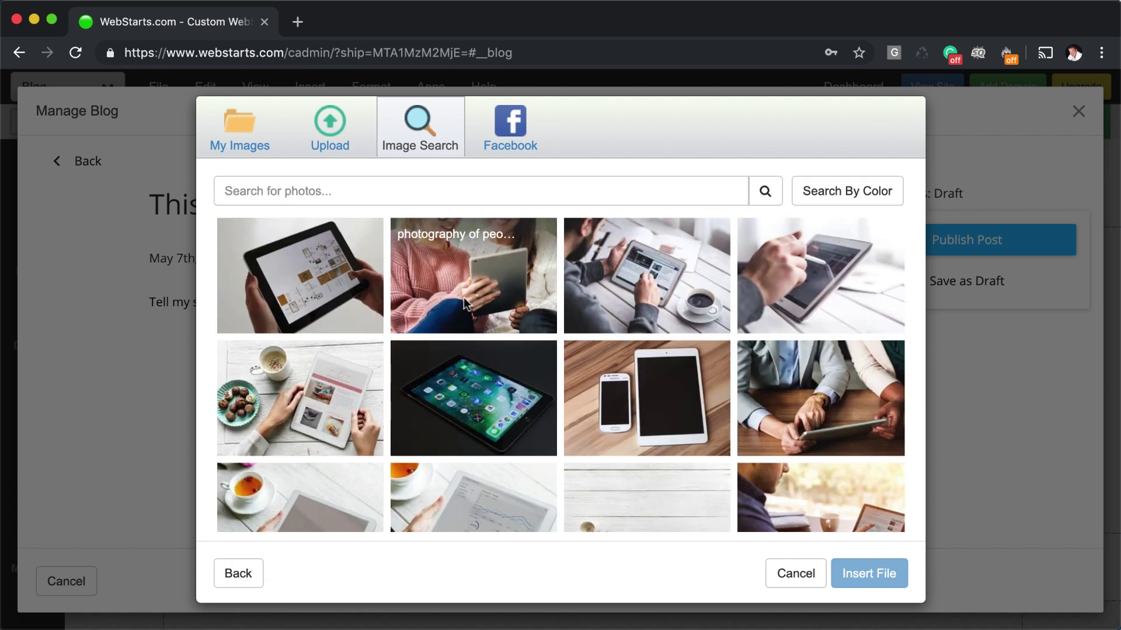
click(344, 288)
click(869, 573)
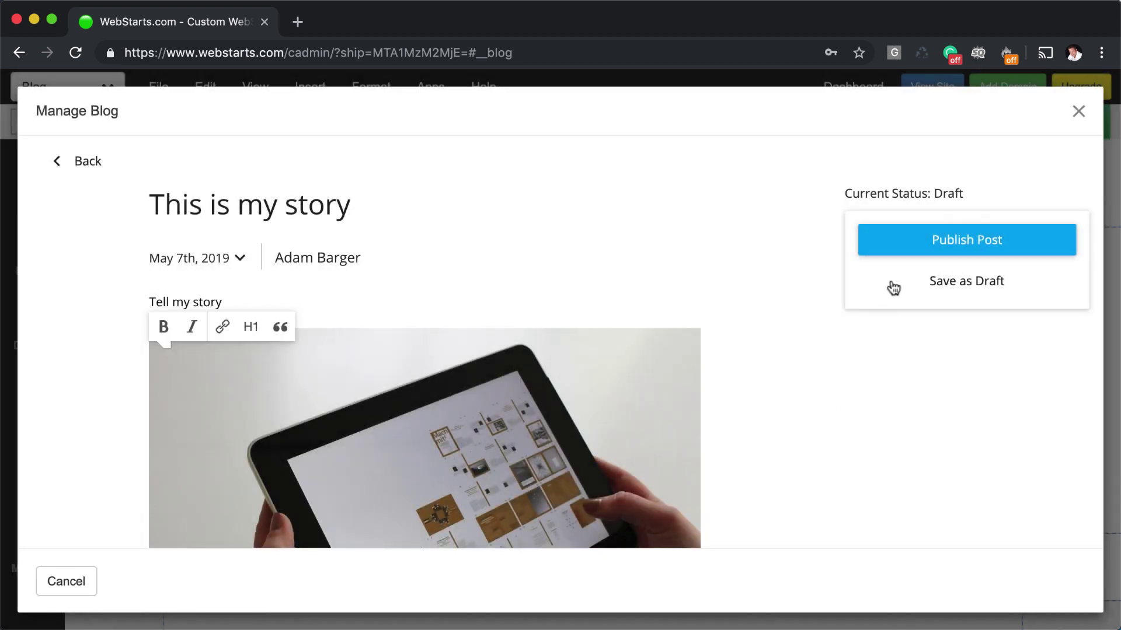
click(945, 249)
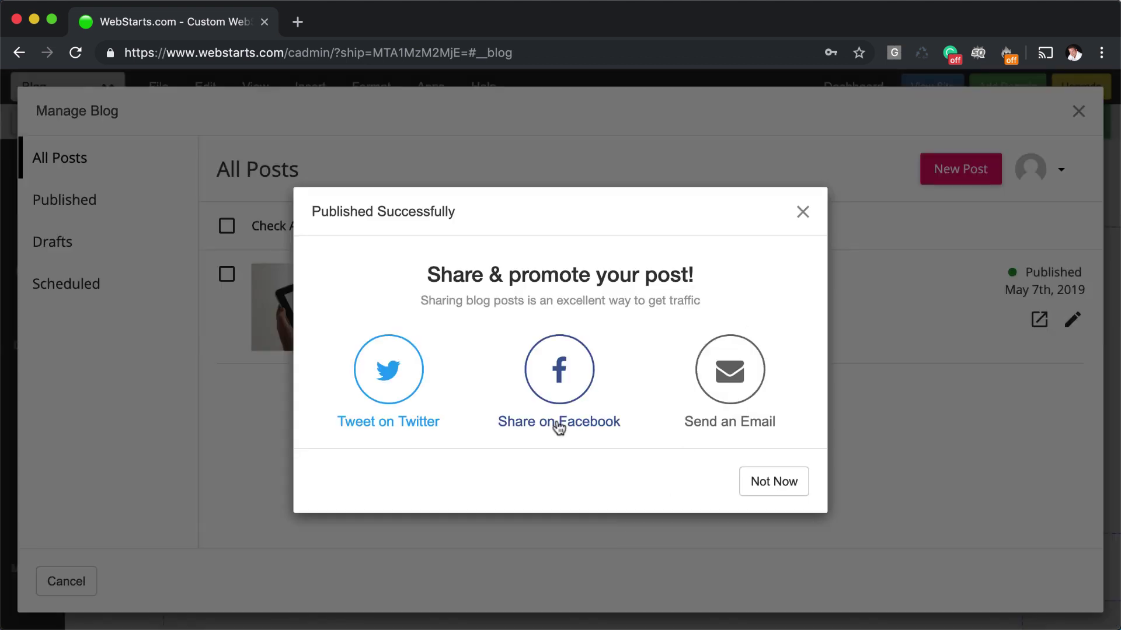
click(765, 485)
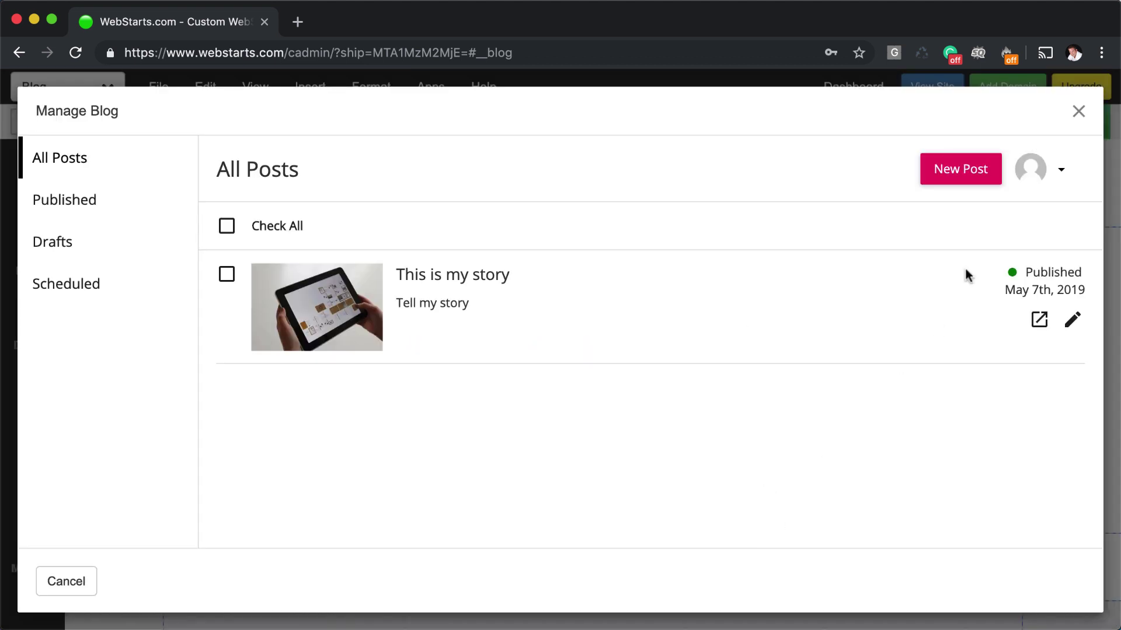
click(1076, 114)
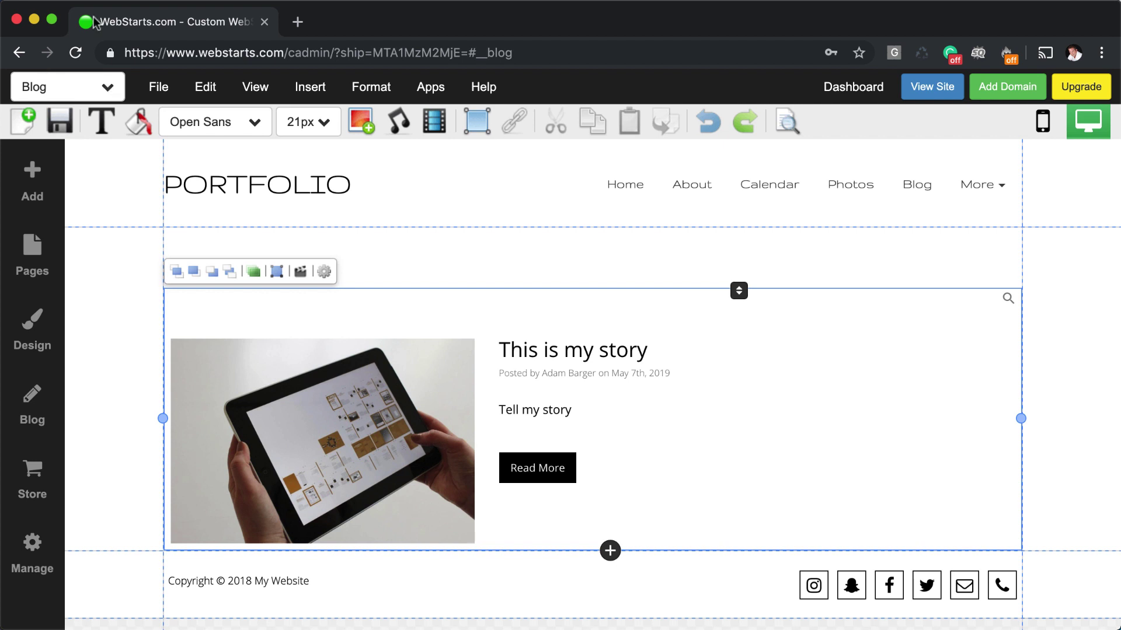
click(932, 87)
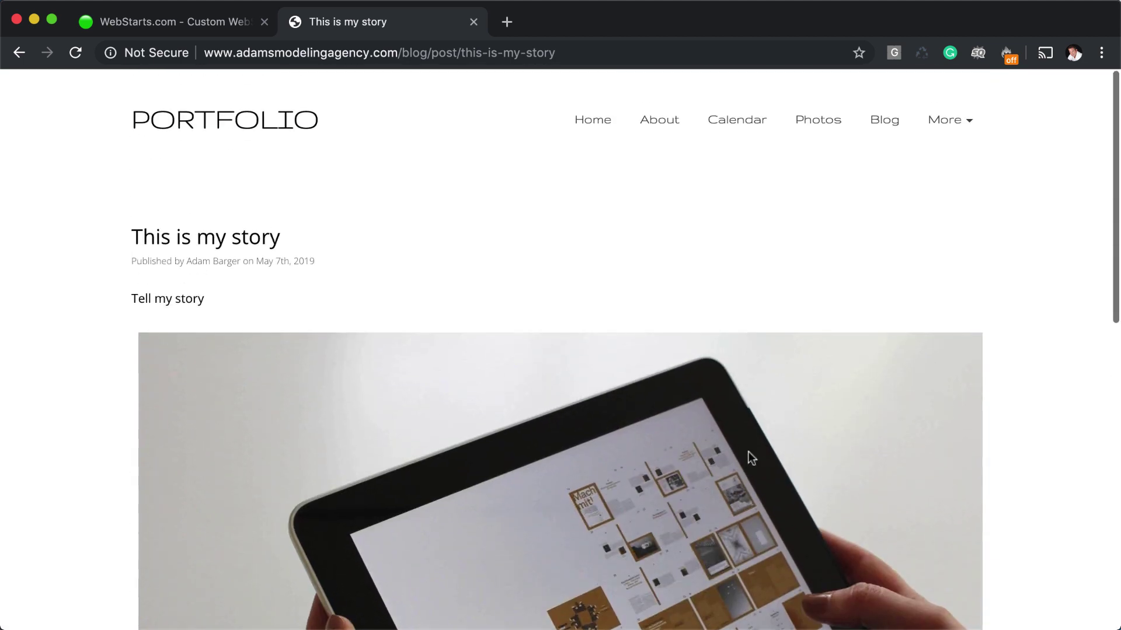
click(893, 120)
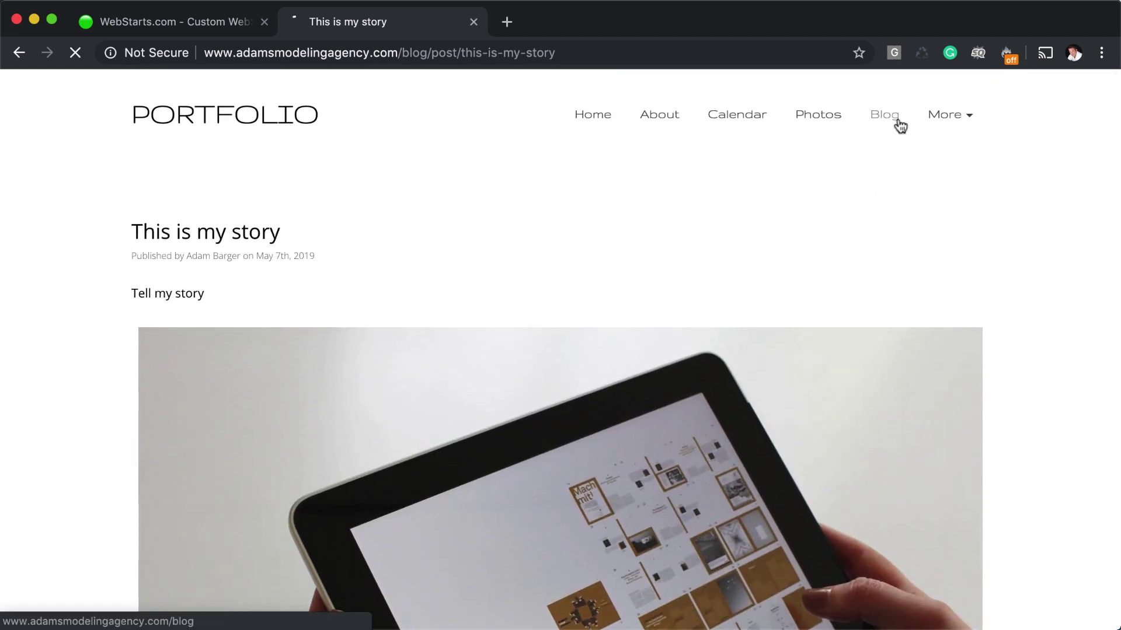
scroll(783, 347, down, 2)
scroll(621, 239, up, 2)
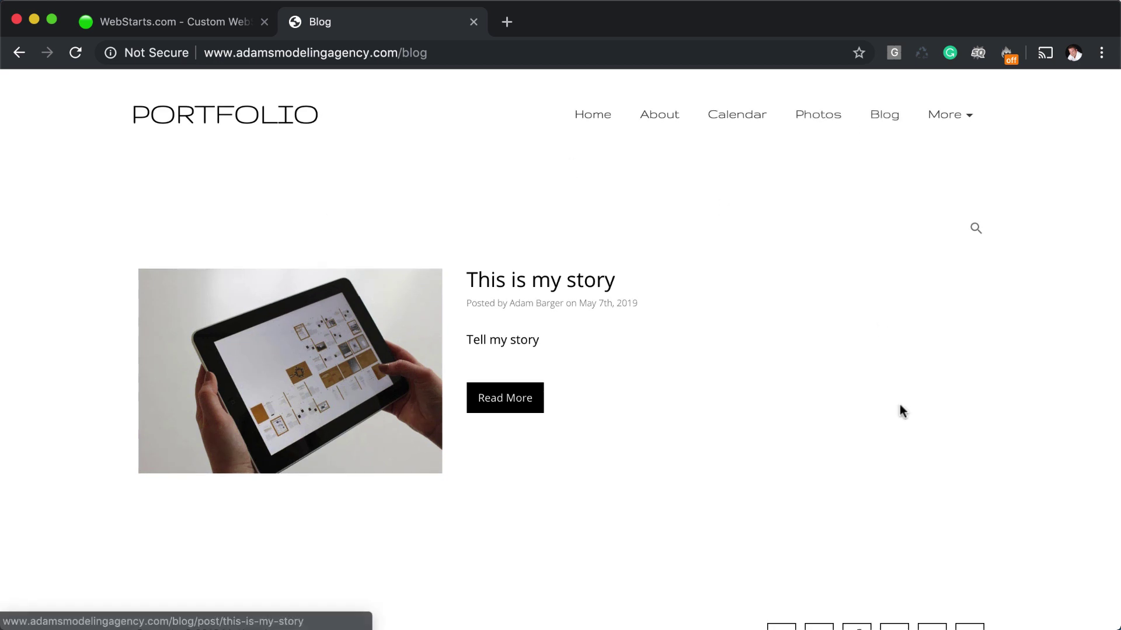
click(473, 22)
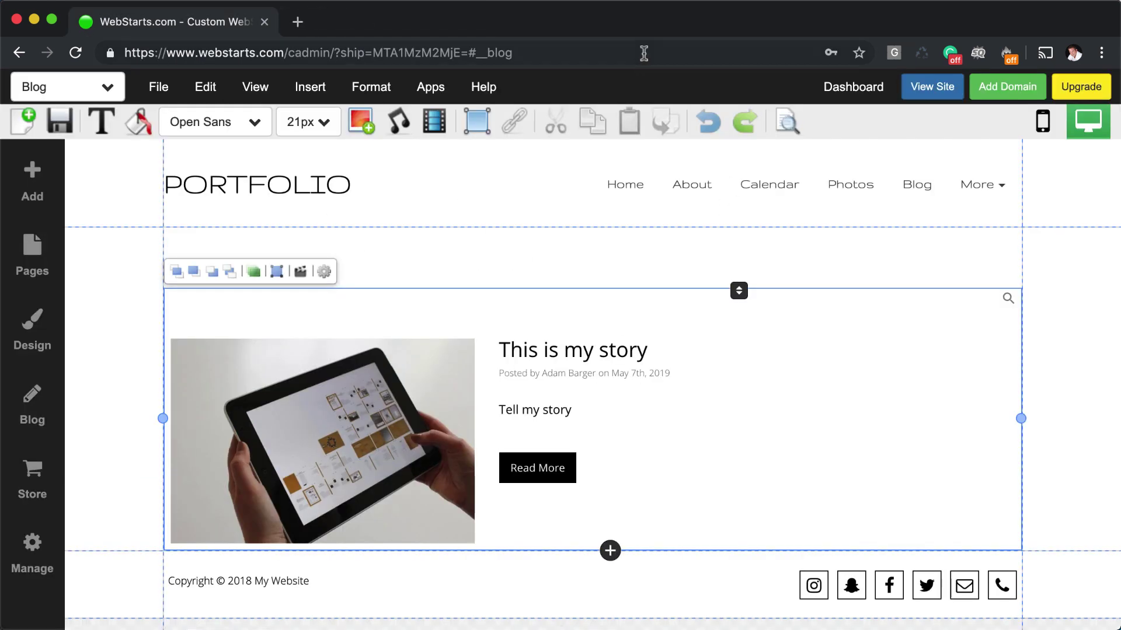
click(1060, 219)
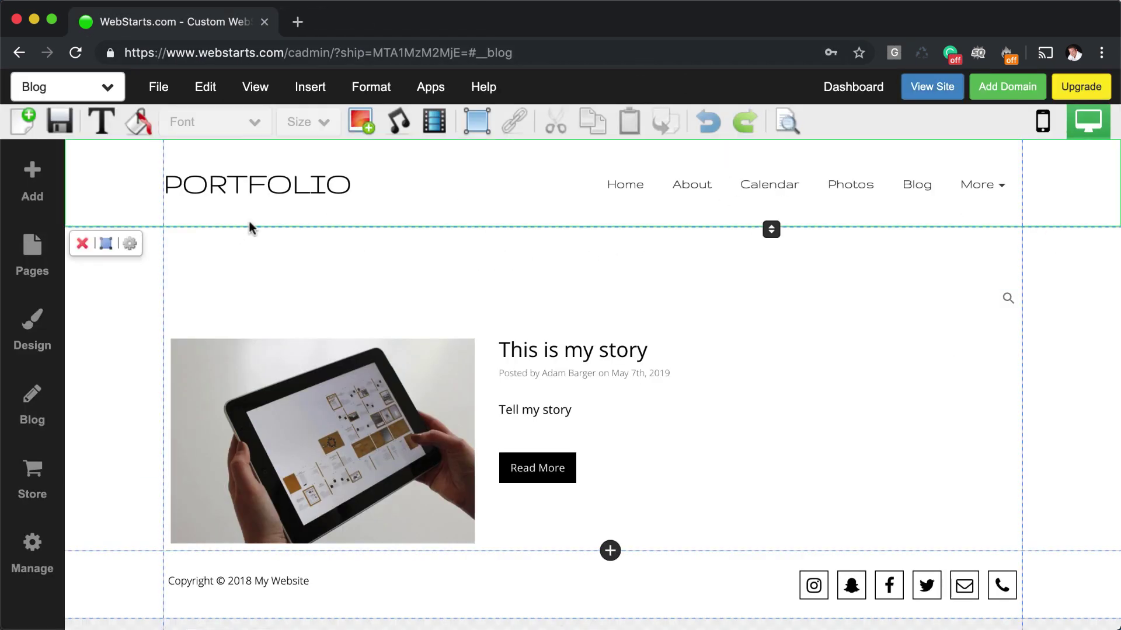
Step: Make the blog section taller, then switch to the About page without saving
drag(566, 553, 565, 603)
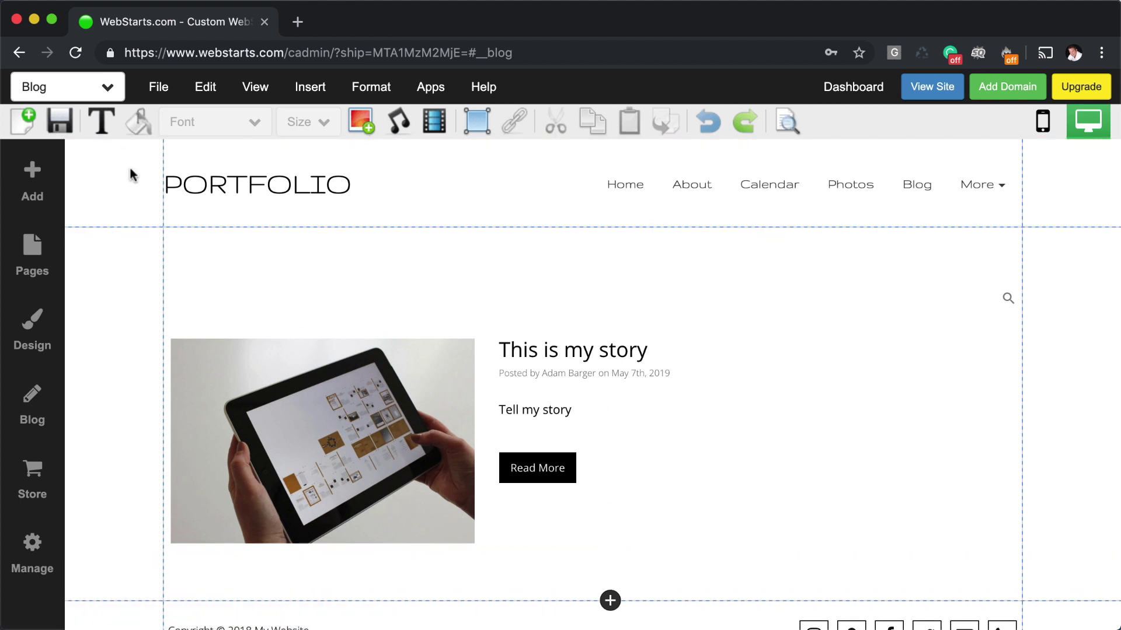
click(95, 92)
click(72, 153)
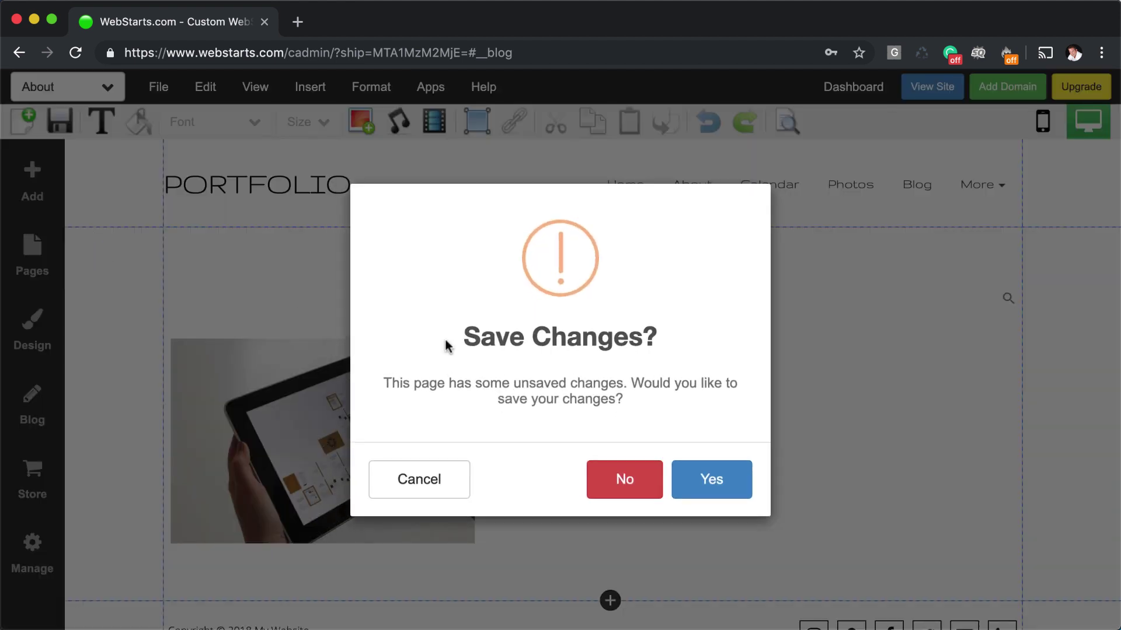
click(626, 463)
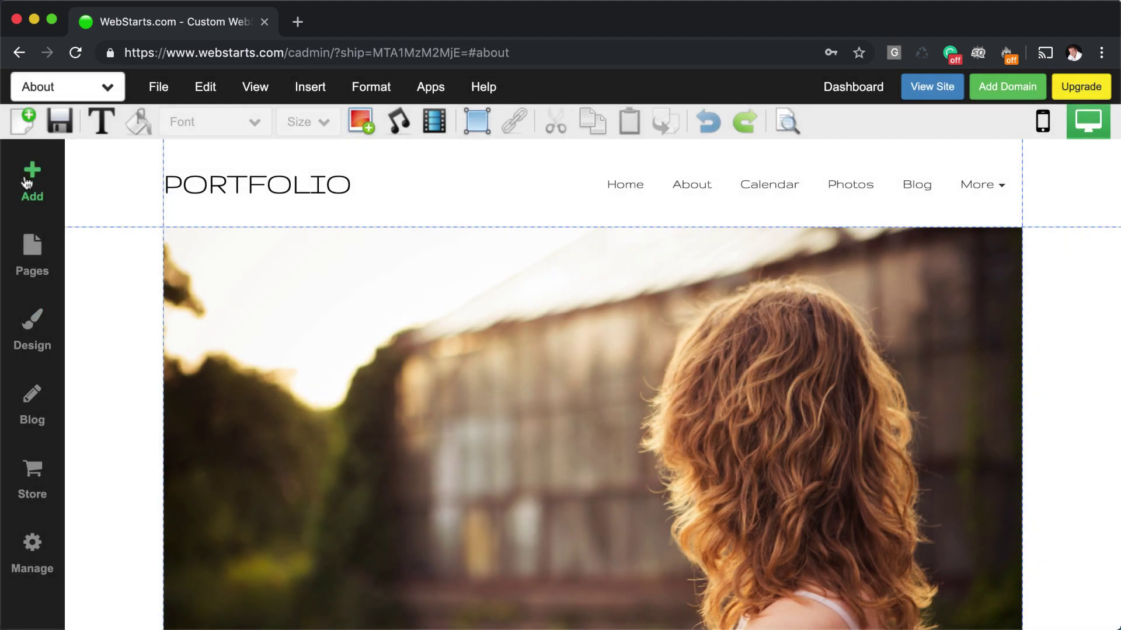
Step: Add Membership: make About members-only, set it as members' home, and auto-approve new members
click(32, 181)
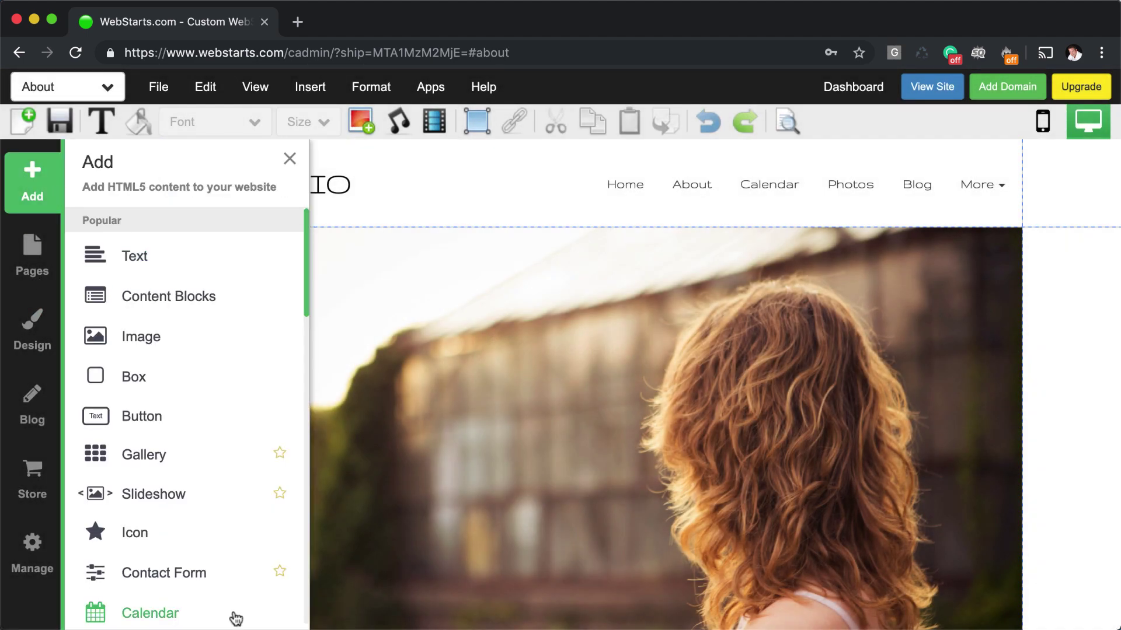
scroll(236, 618, down, 10)
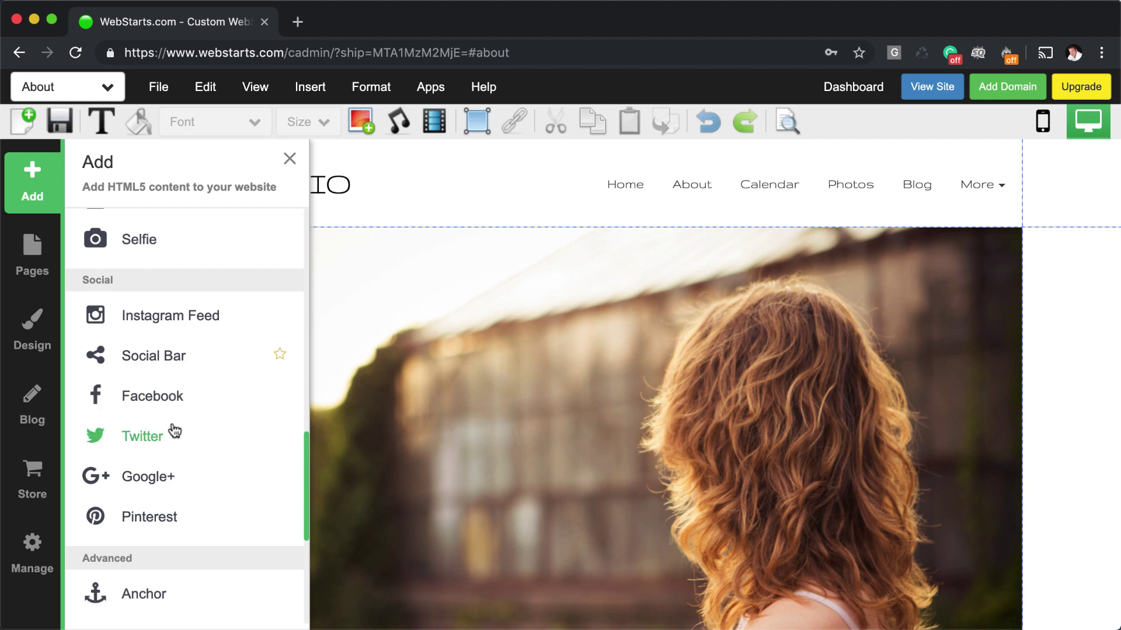
scroll(174, 432, down, 4)
click(168, 508)
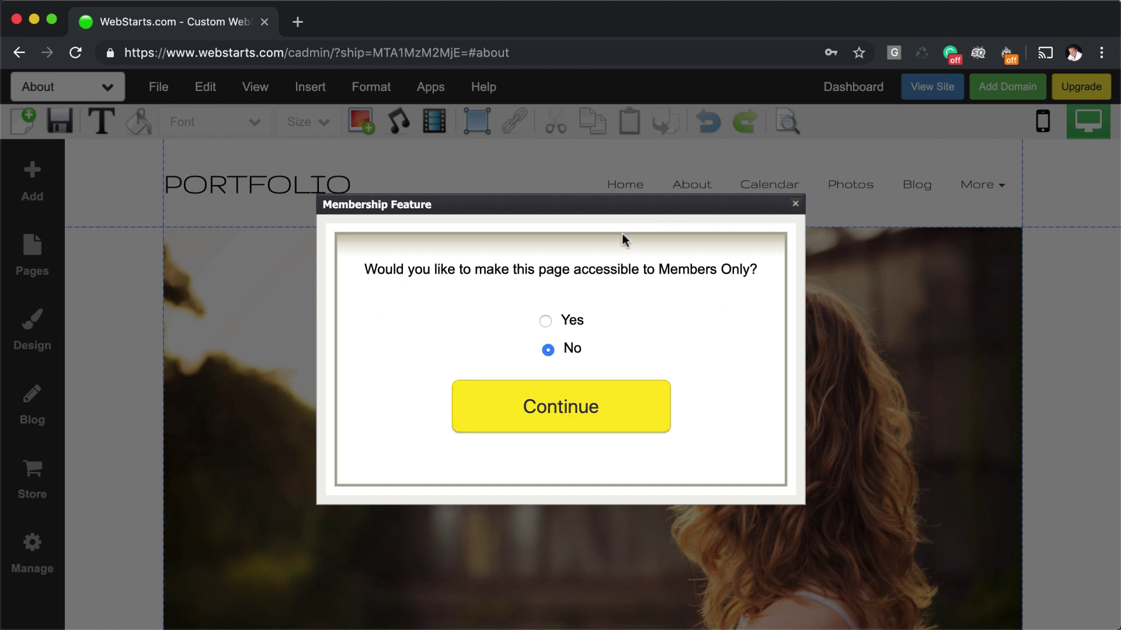
click(546, 321)
click(564, 406)
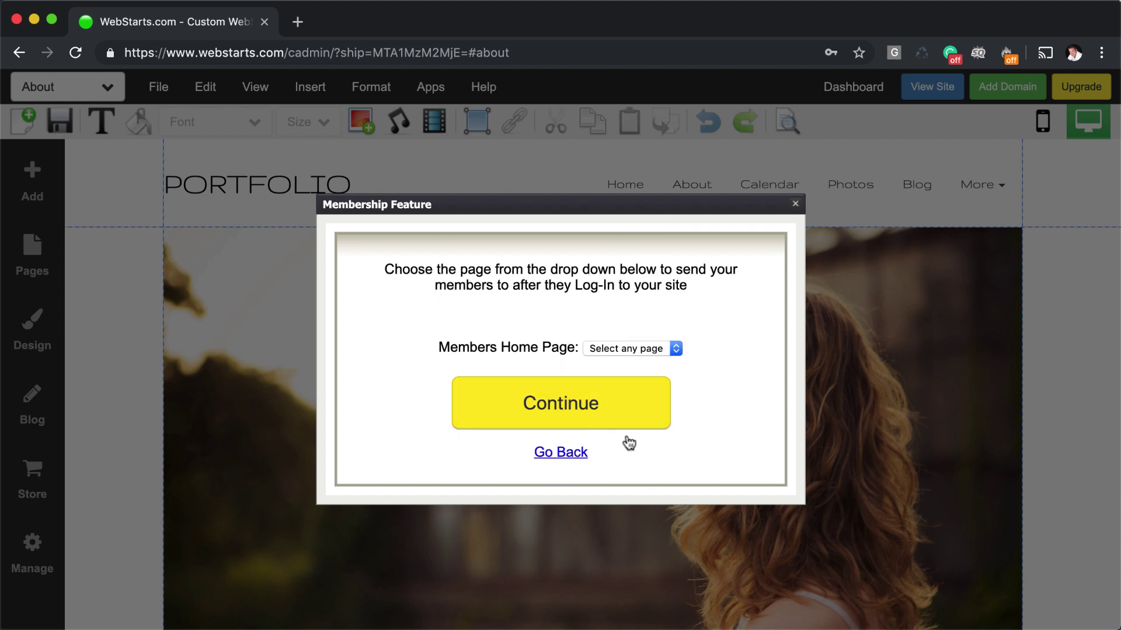
click(625, 352)
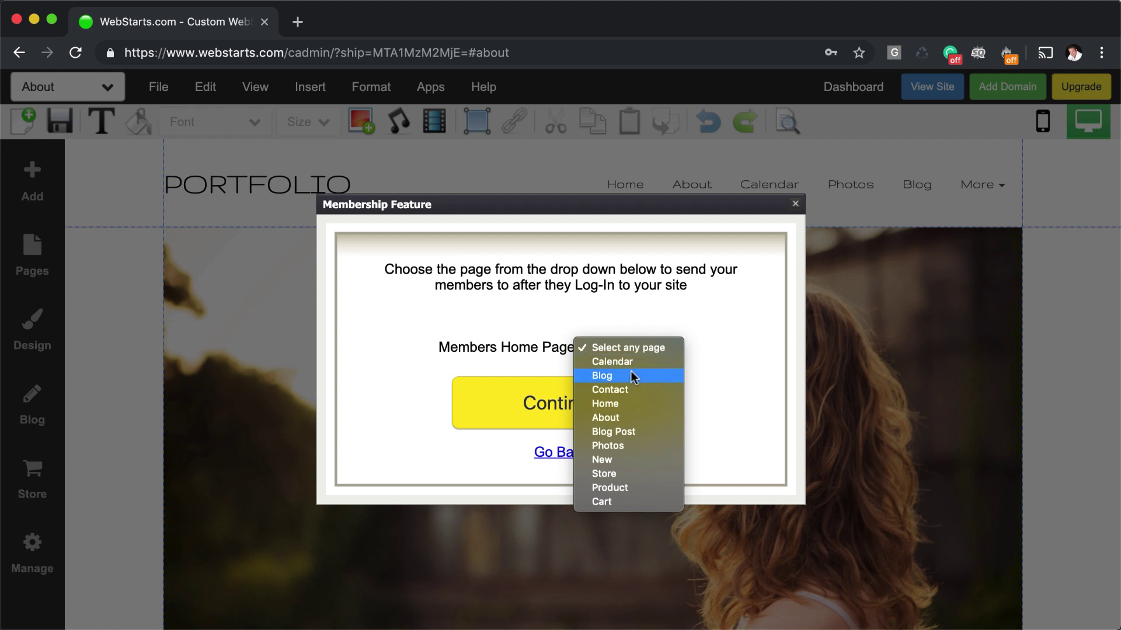
click(638, 418)
click(600, 416)
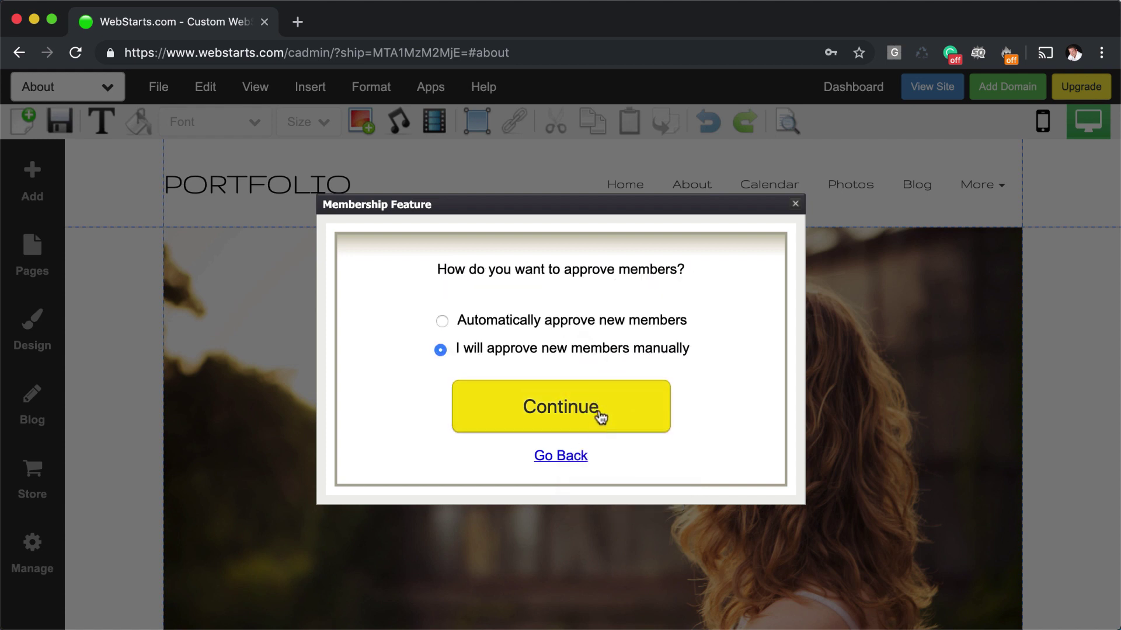
click(442, 322)
click(600, 403)
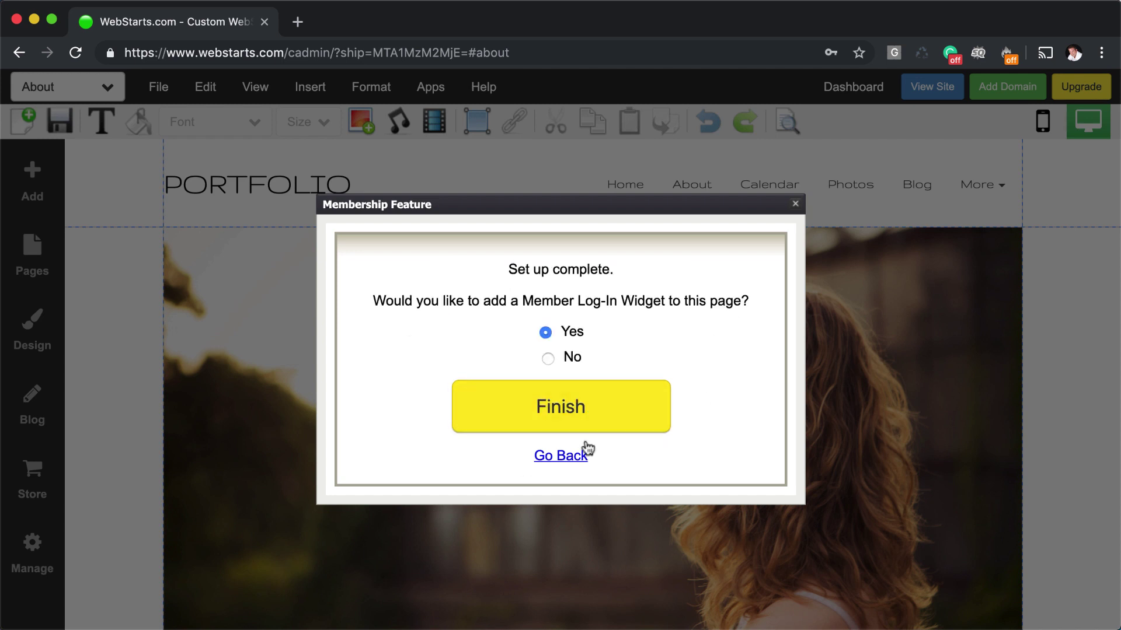
Step: Finish membership setup with the log-in widget and set its colour to black
click(625, 410)
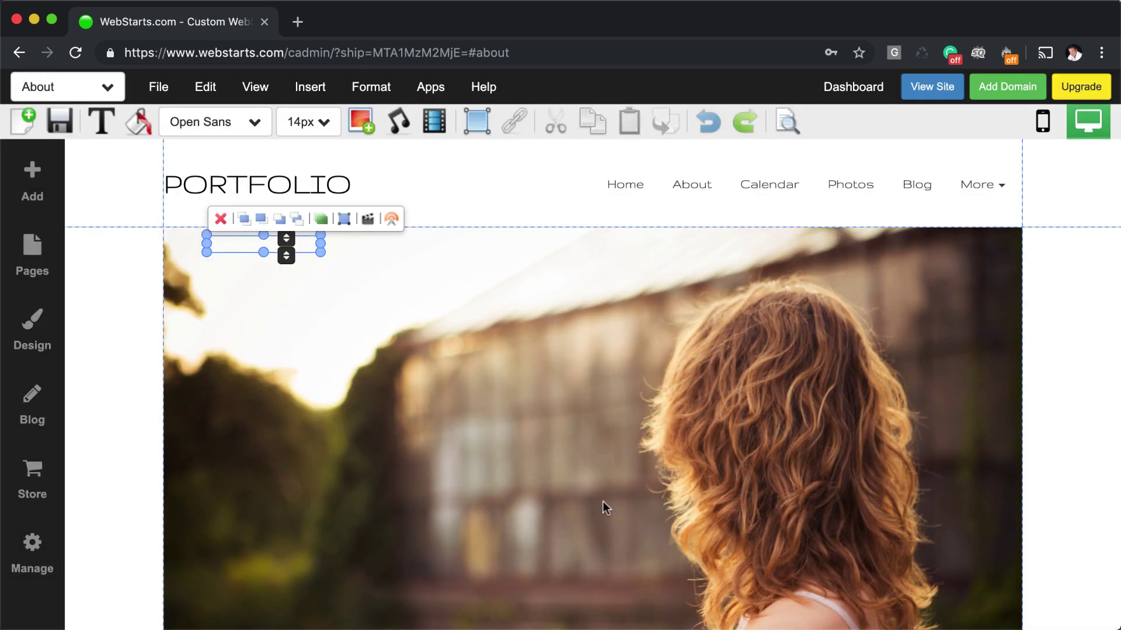
click(139, 122)
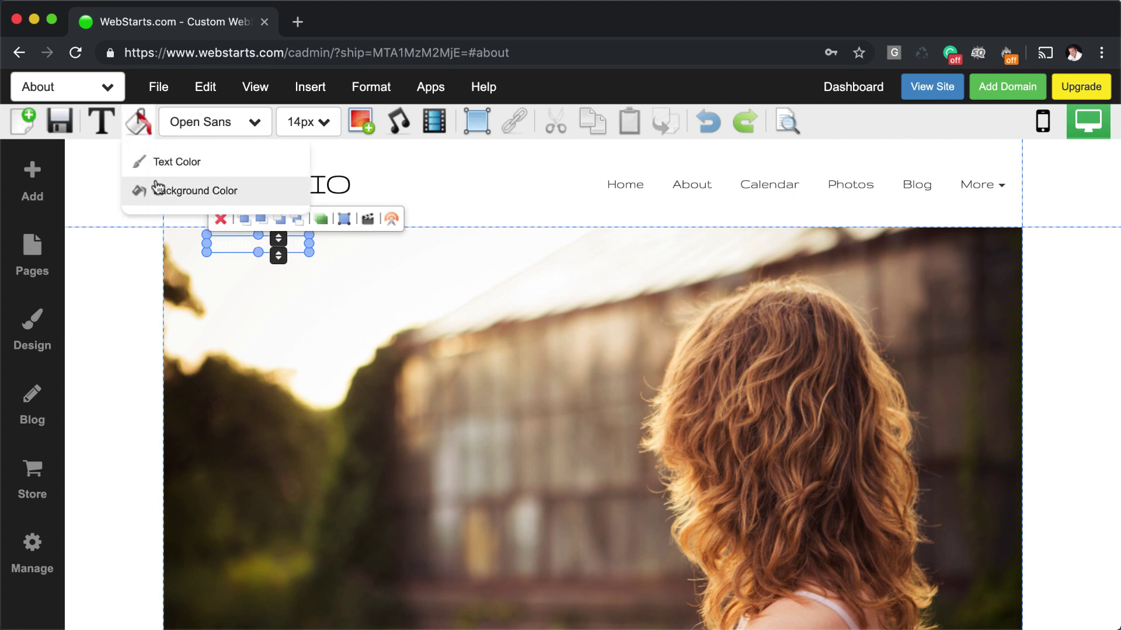
click(158, 187)
click(141, 126)
click(139, 121)
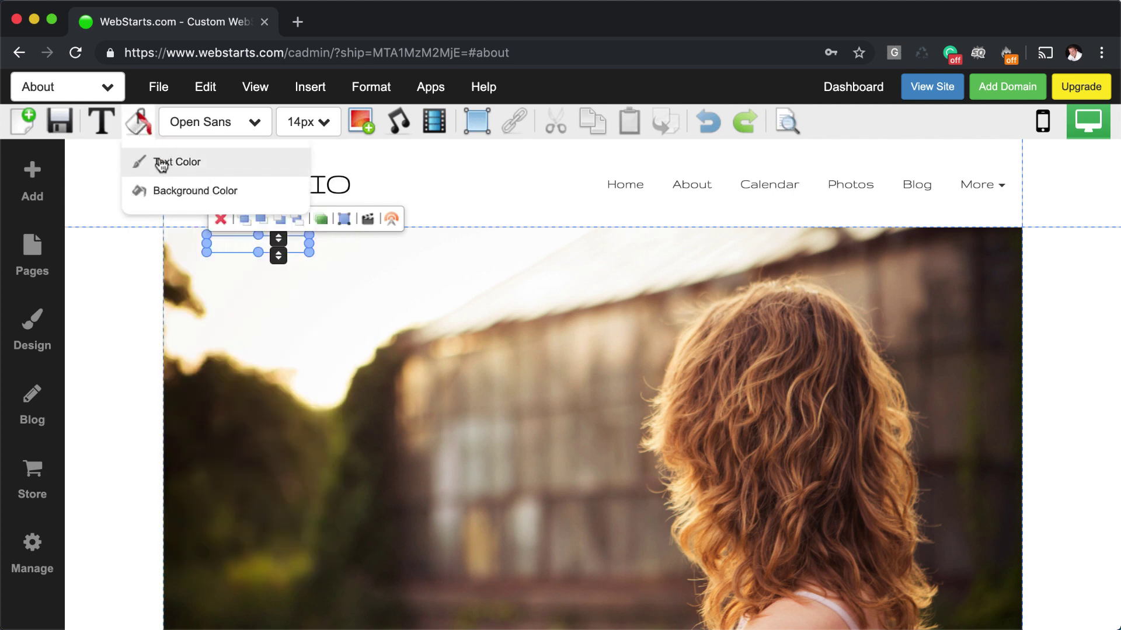
click(175, 187)
click(142, 315)
Step: Drag the Sign Up/Log In widget into the header beside PORTFOLIO
click(420, 295)
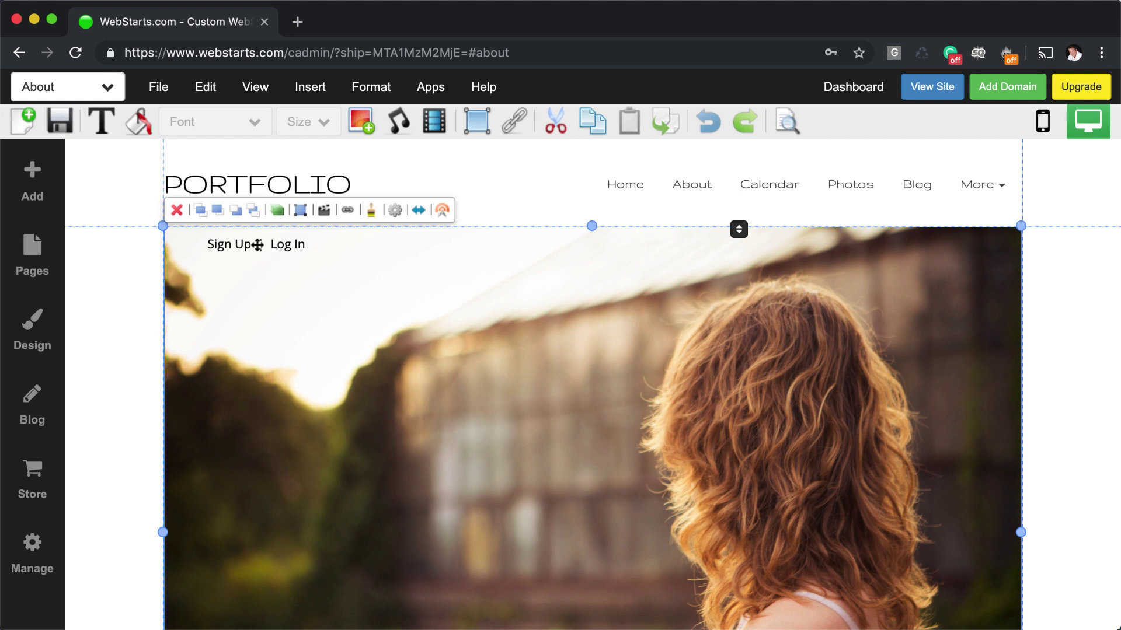
drag(282, 245, 459, 186)
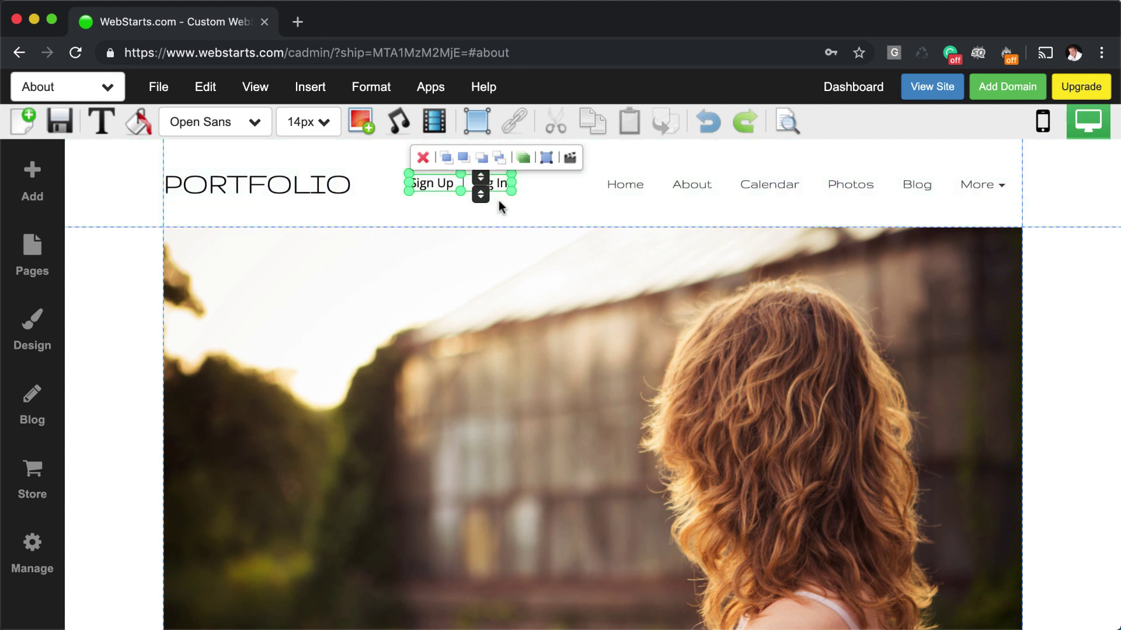
click(501, 206)
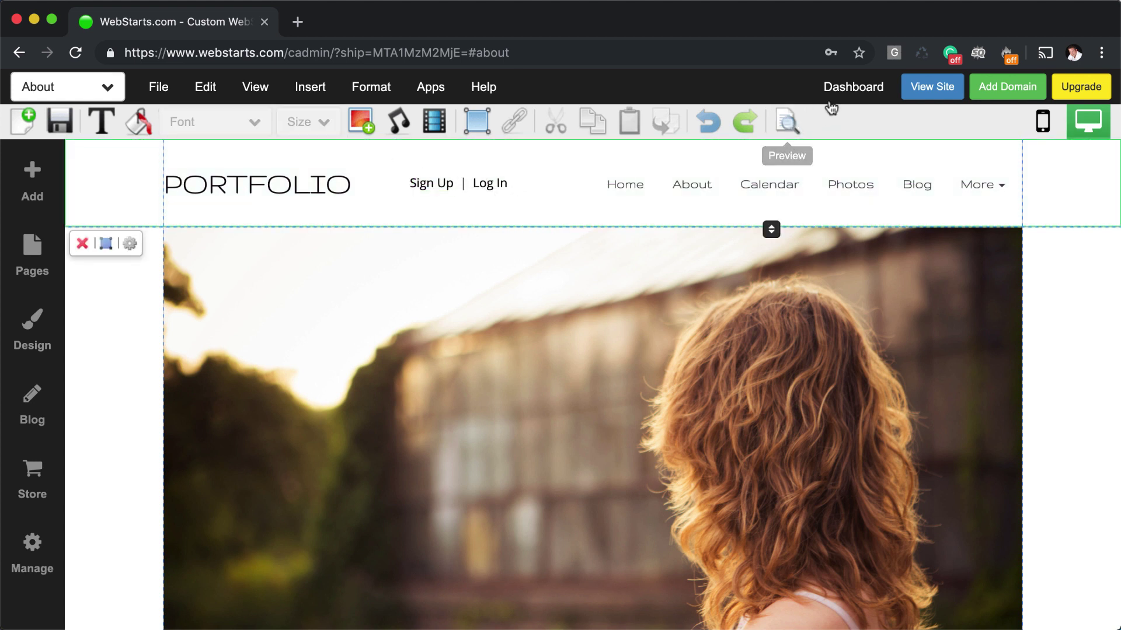
Step: Leave the editor and open the still-empty Site Members list
click(852, 86)
click(703, 83)
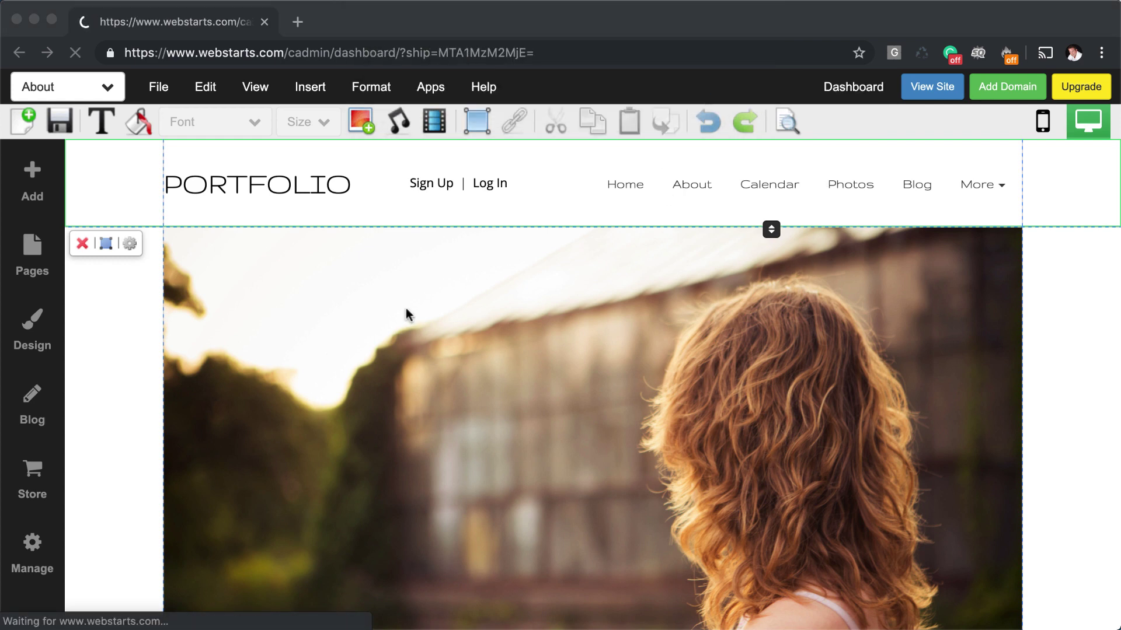
scroll(522, 422, down, 15)
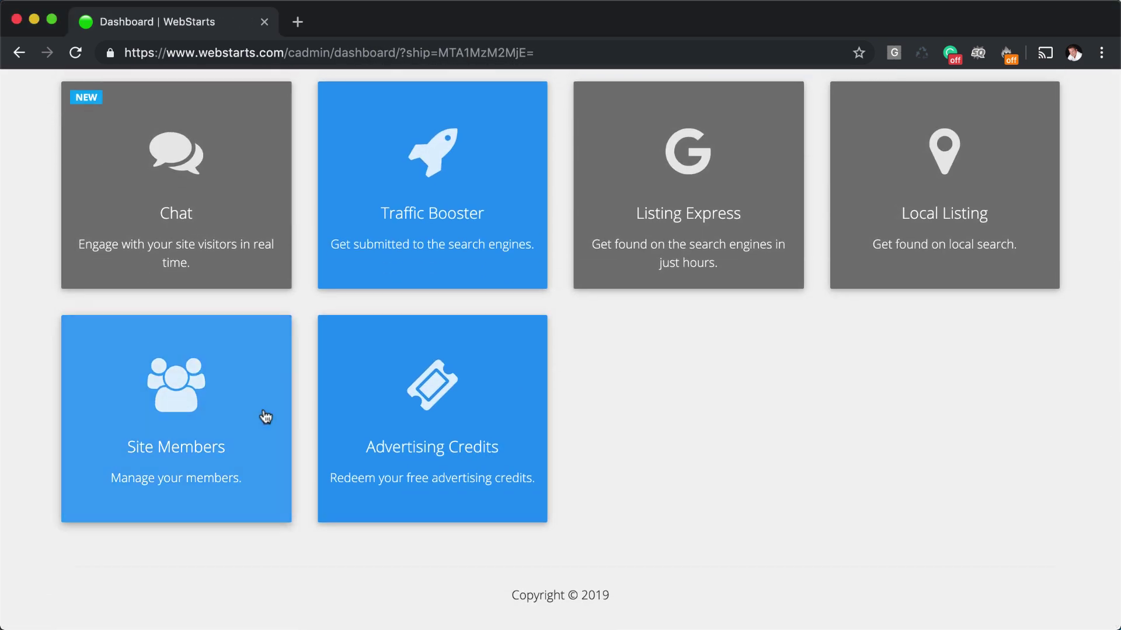
click(266, 416)
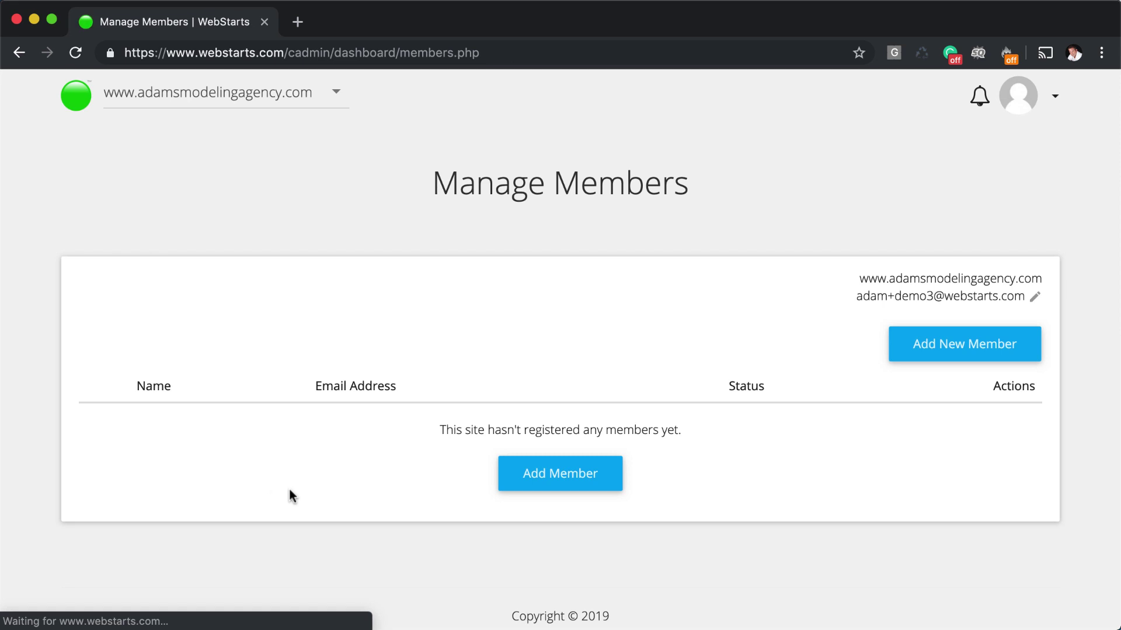
Step: Cancel the Add New Member and notification e-mail dialogs unchanged, then return to the website list
click(507, 485)
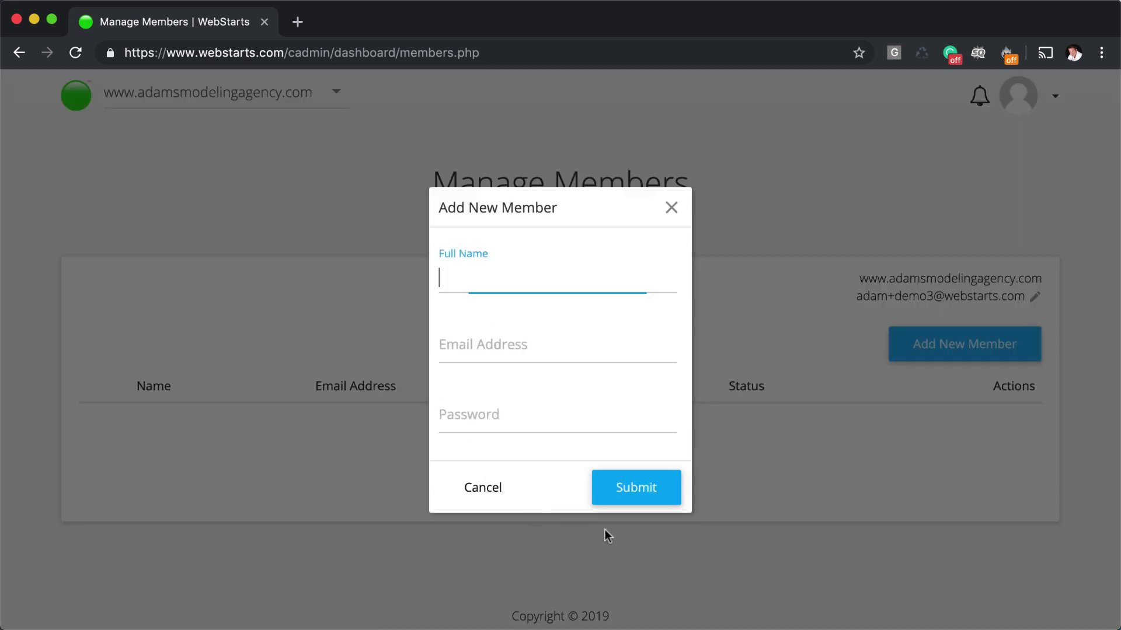
click(669, 211)
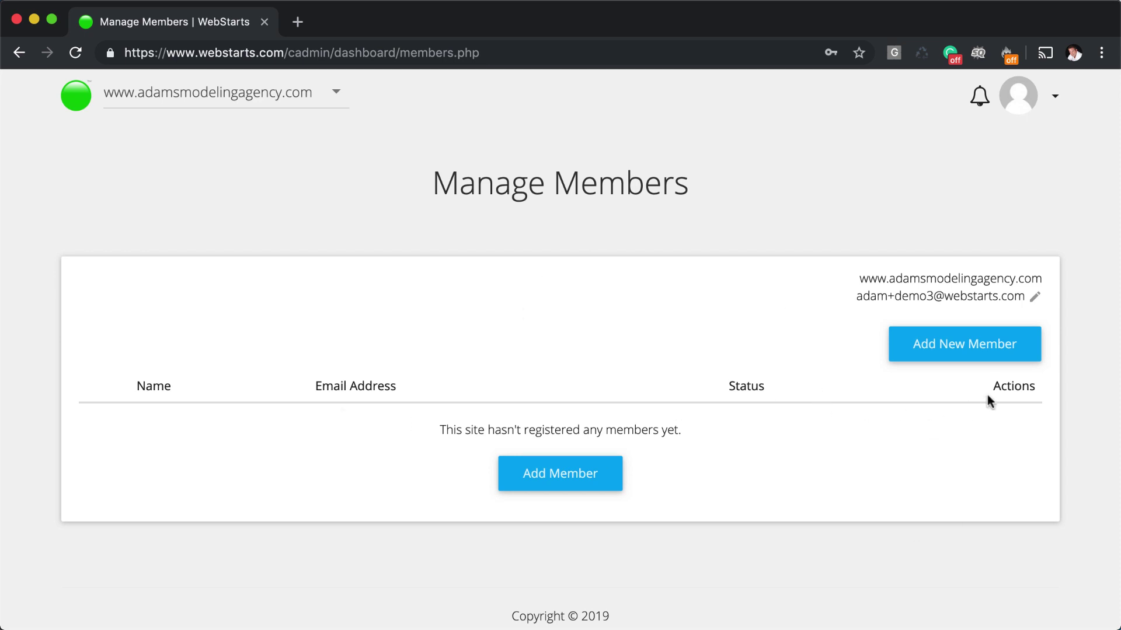
click(1035, 296)
click(668, 280)
click(75, 97)
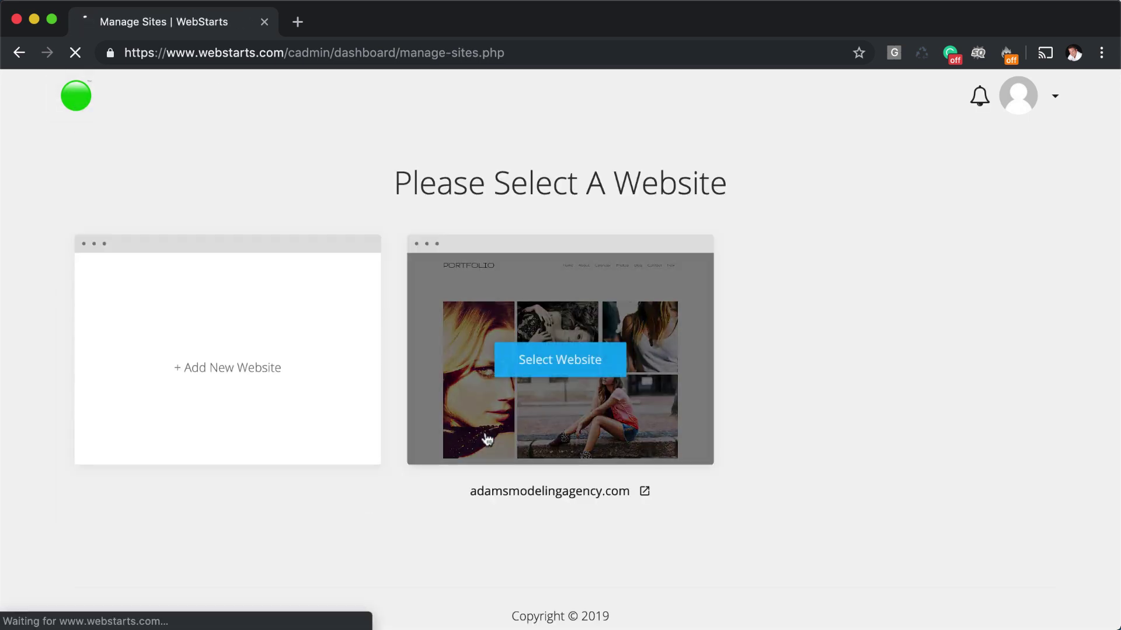
Step: Add live chat to the portfolio site, then toggle chat off and back on in Chat Operator
click(458, 461)
scroll(441, 458, down, 15)
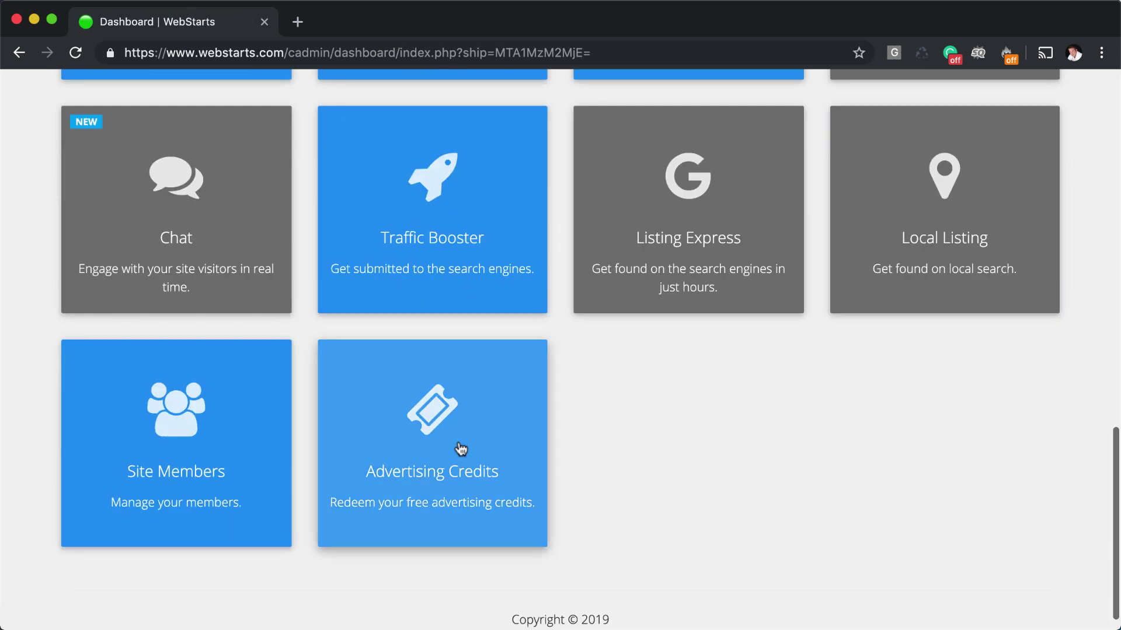
scroll(460, 453, up, 2)
click(190, 320)
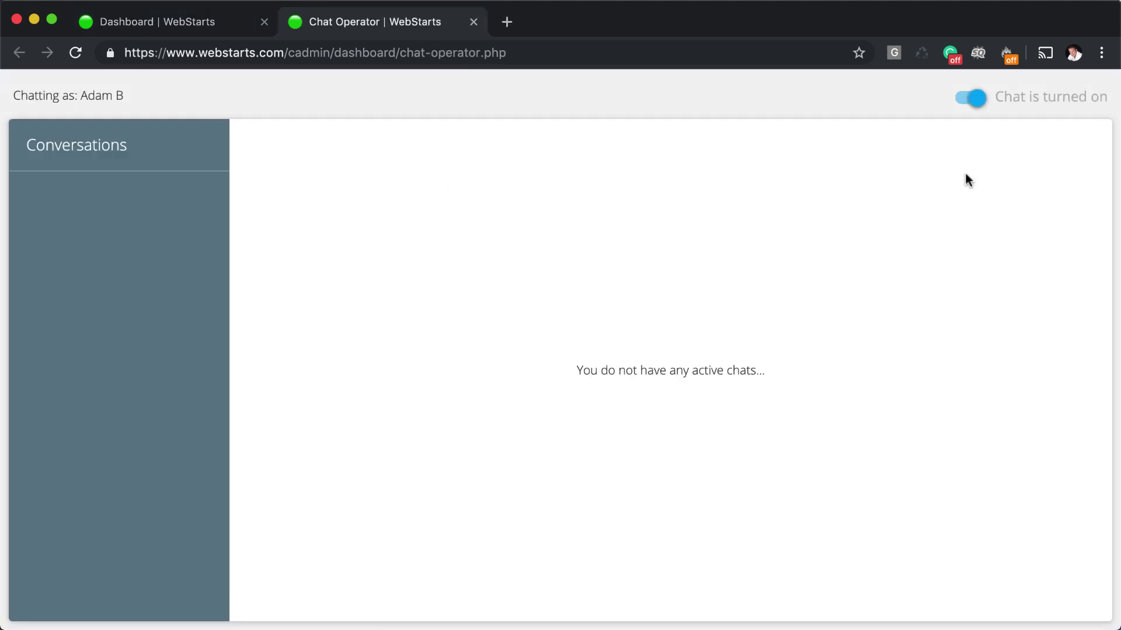
click(969, 100)
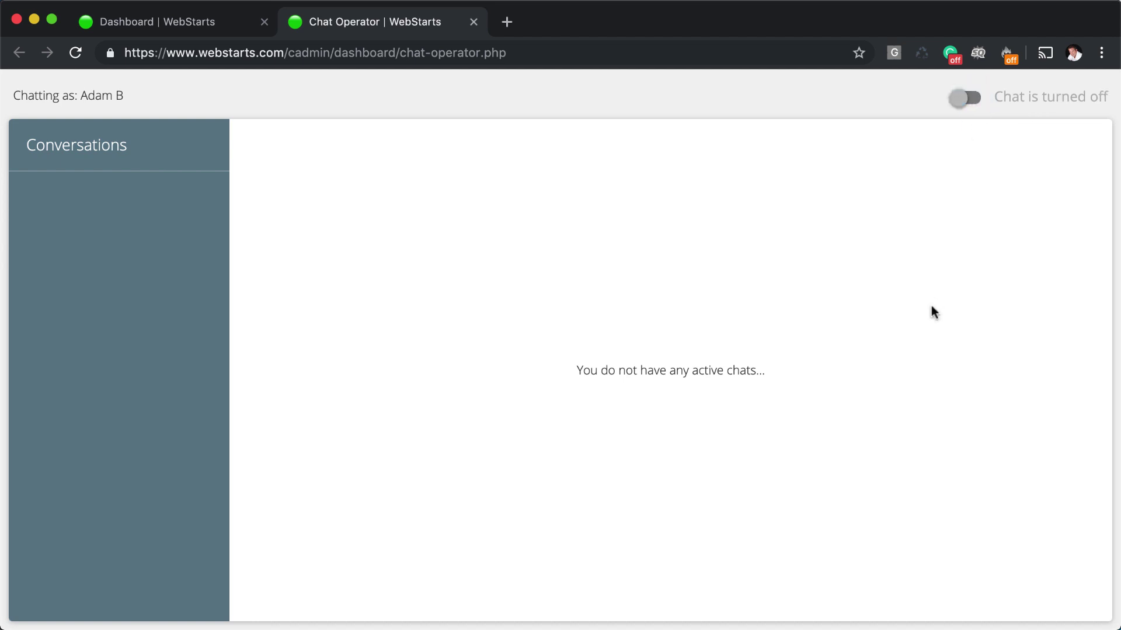
click(968, 99)
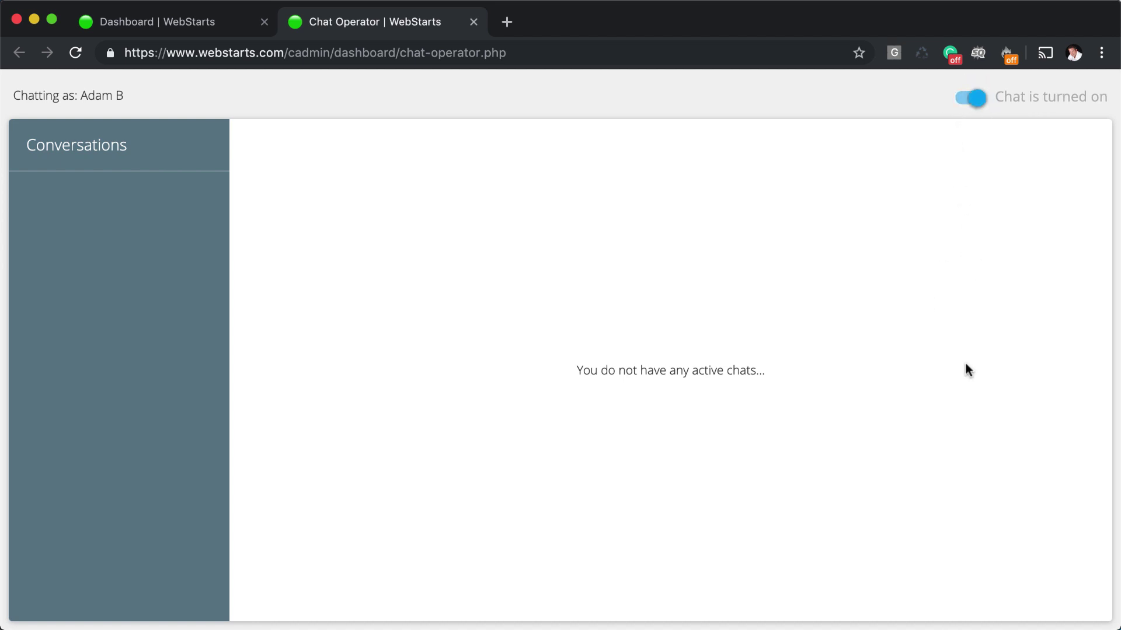
Step: Test the live site's chat bubble against the Chat Operator page, then close the chat window
click(160, 23)
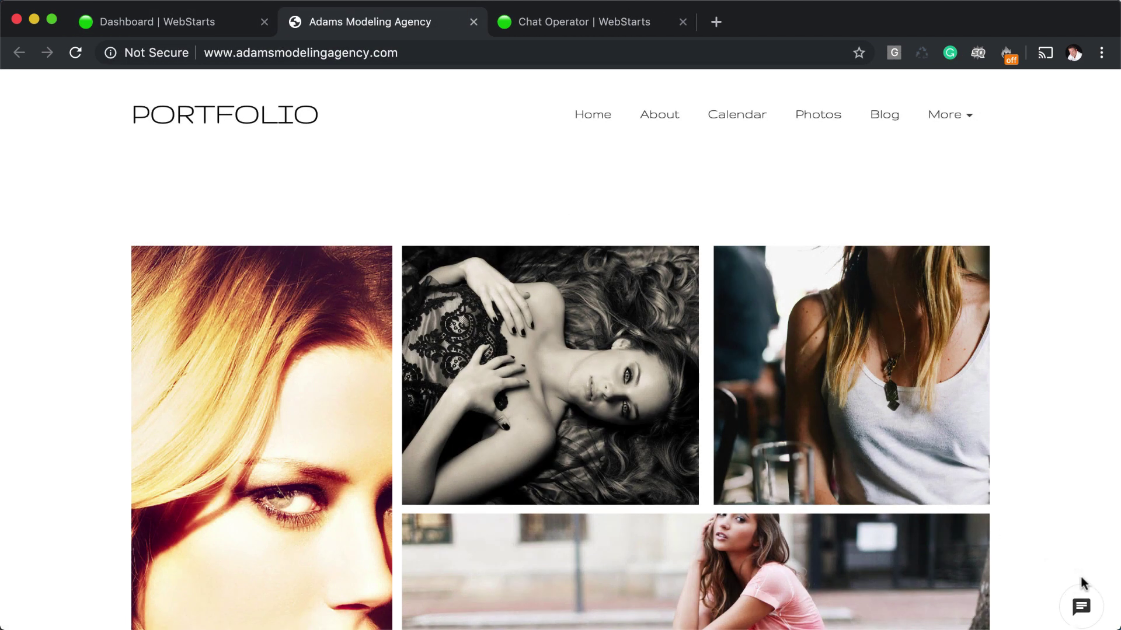
click(1081, 590)
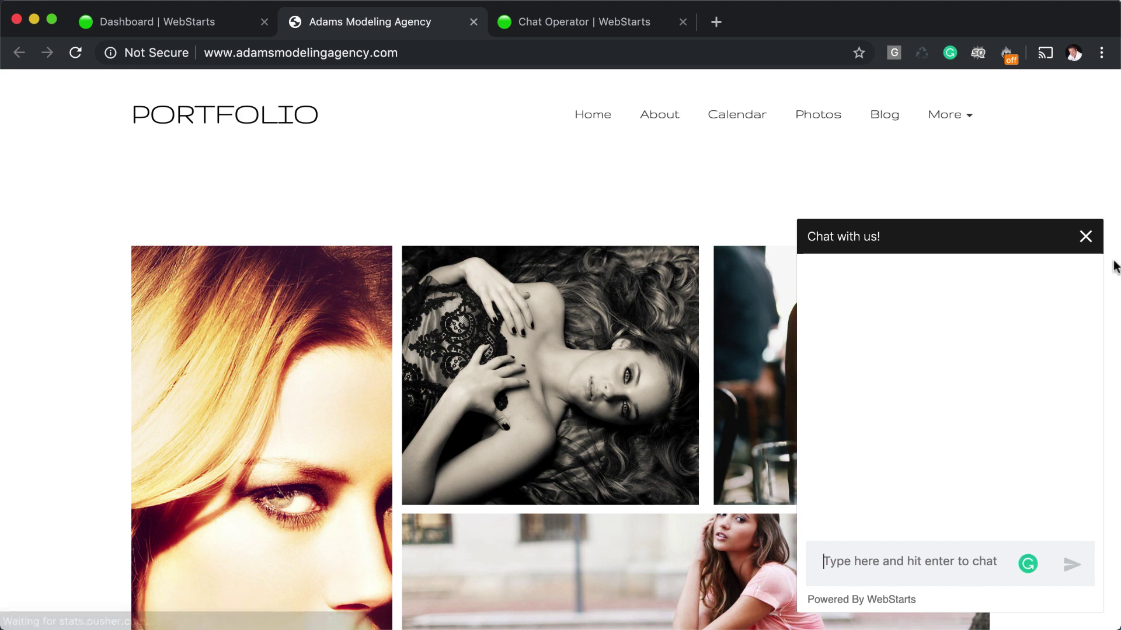
click(631, 26)
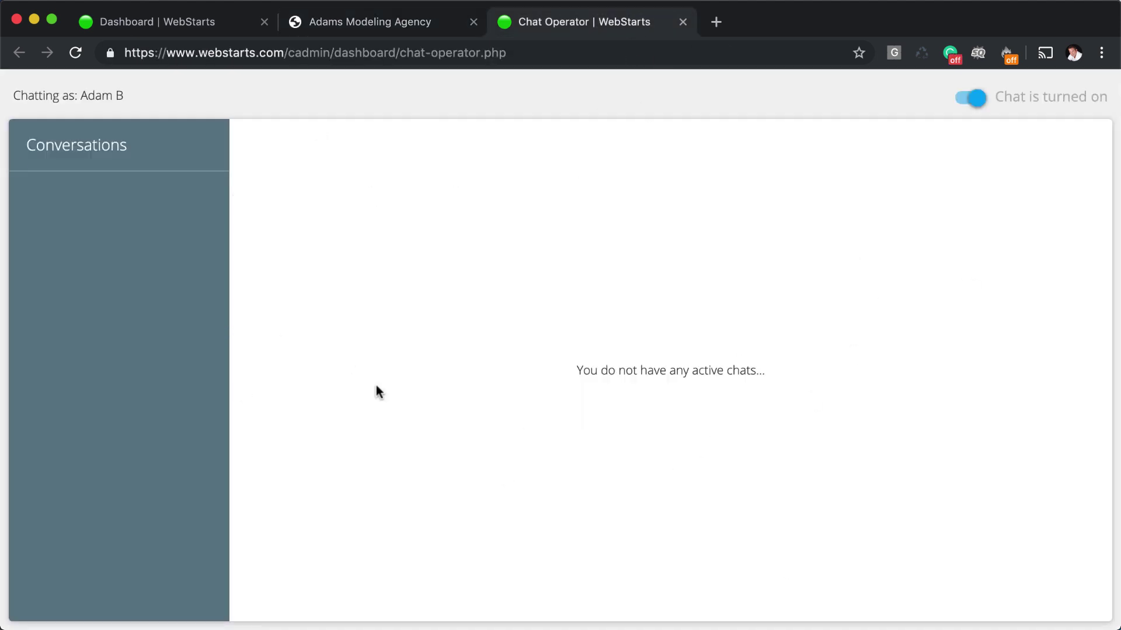
click(407, 32)
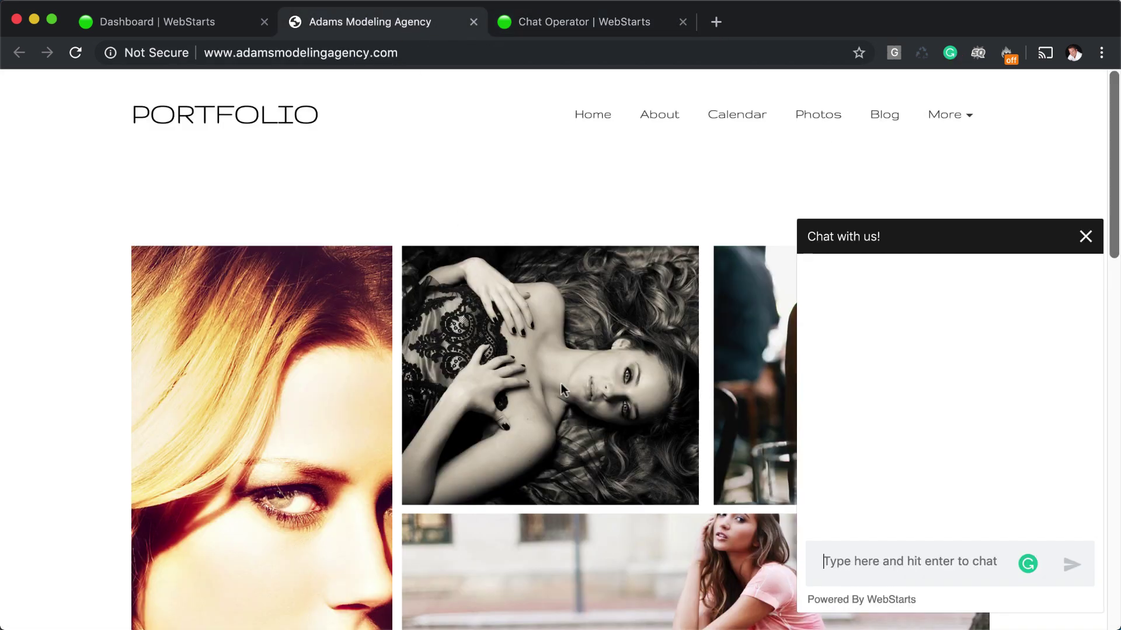
click(1085, 237)
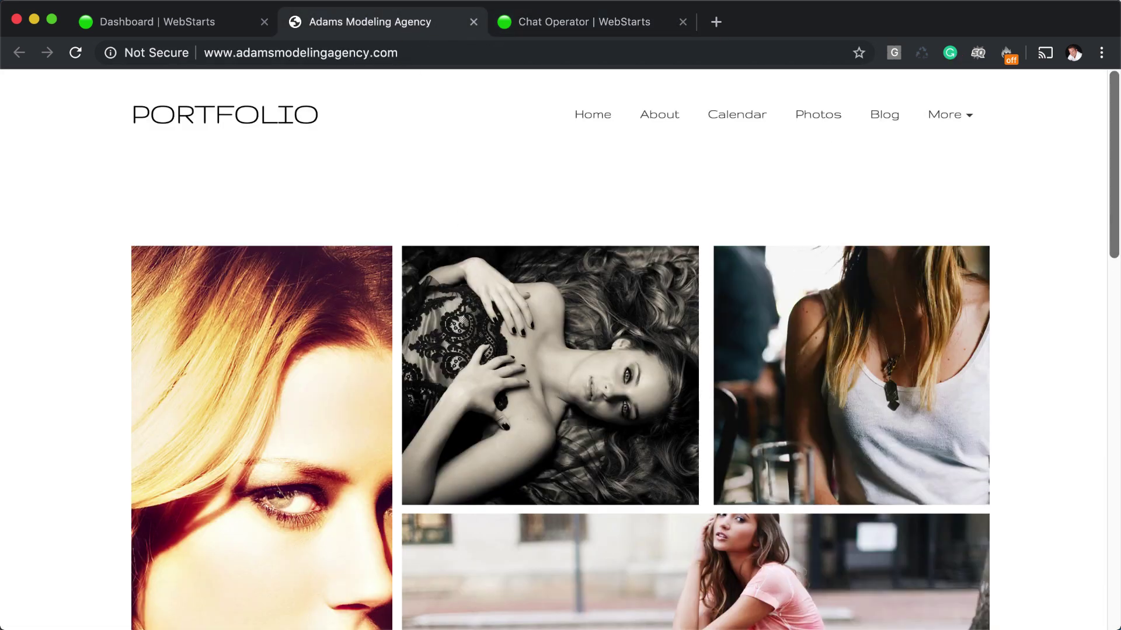
click(135, 23)
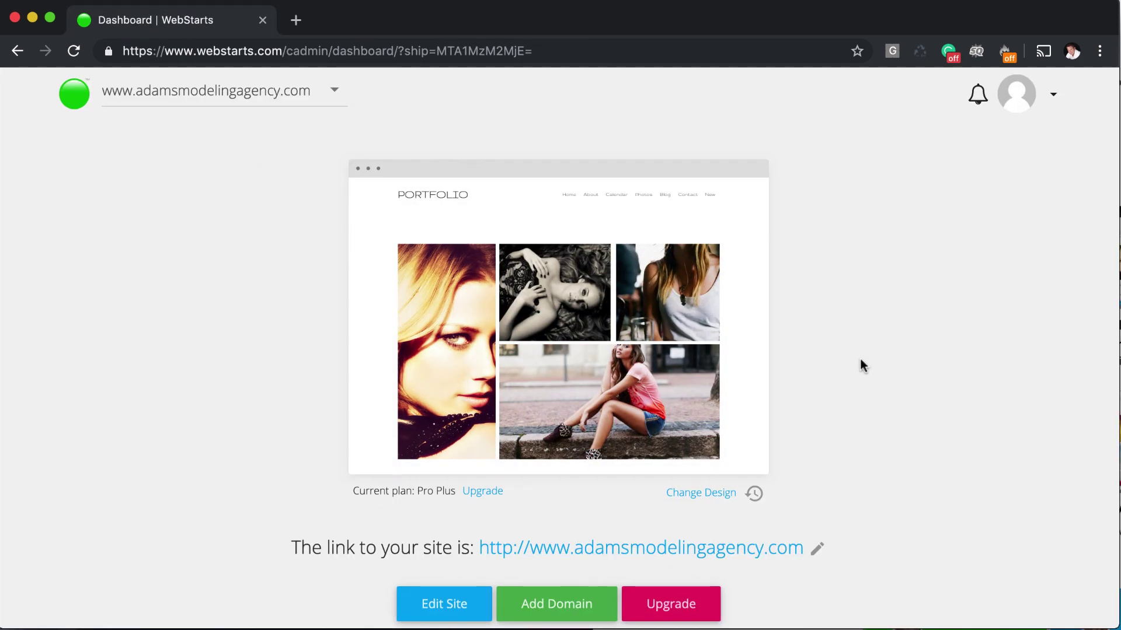
scroll(862, 365, down, 10)
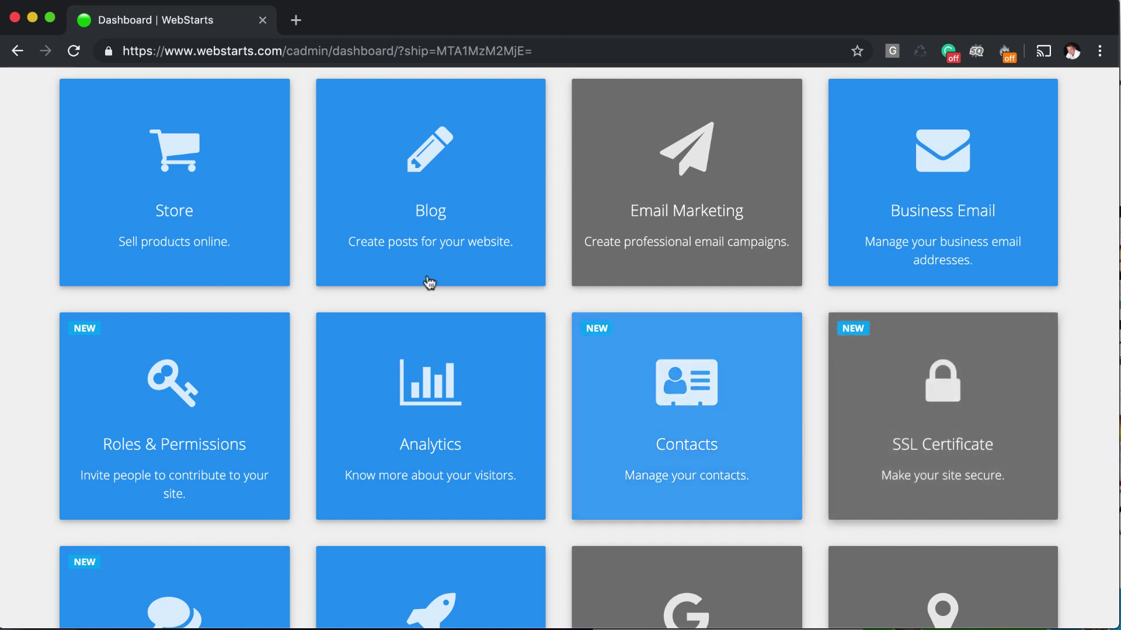
scroll(427, 284, down, 8)
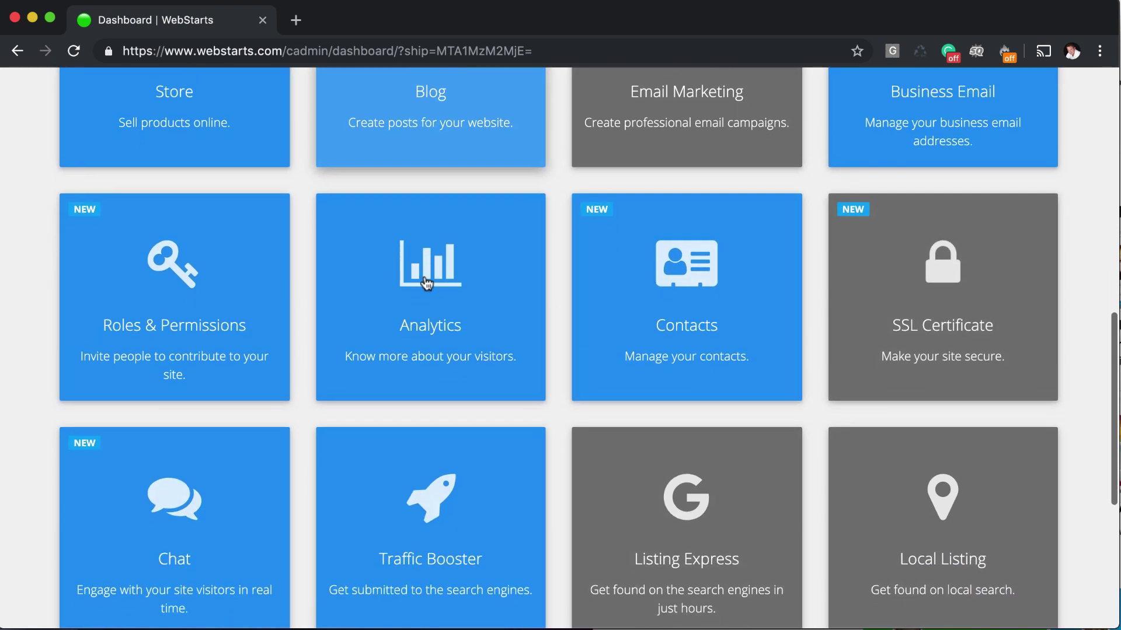
scroll(245, 412, up, 10)
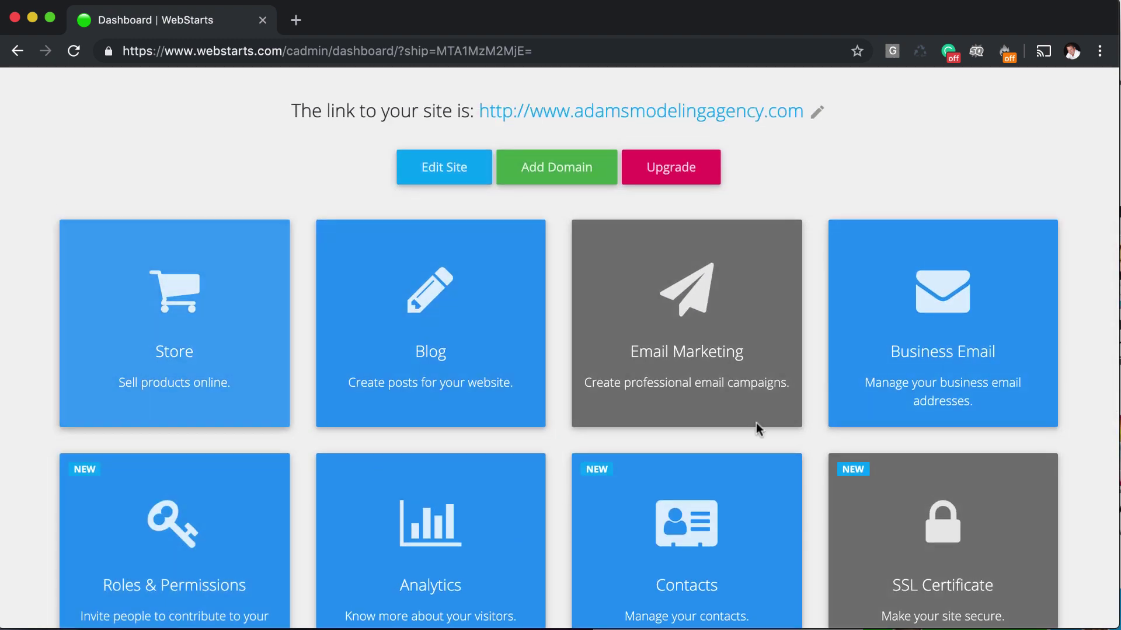
scroll(757, 426, up, 6)
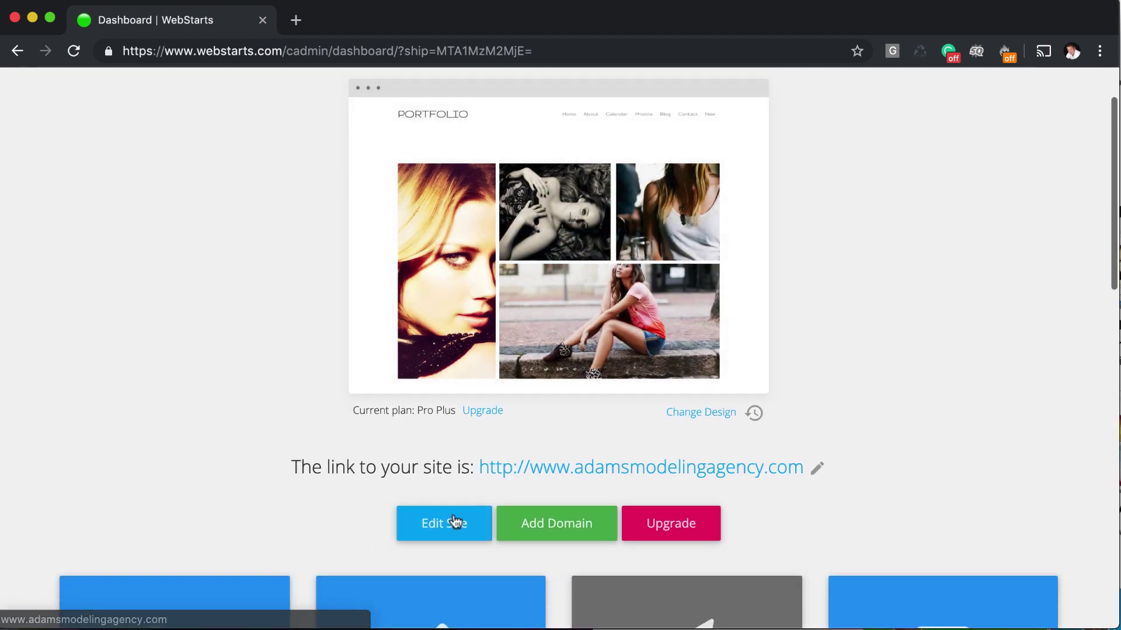
Step: Open the Home page in the editor and browse the My Apps catalogue without adding any
click(457, 523)
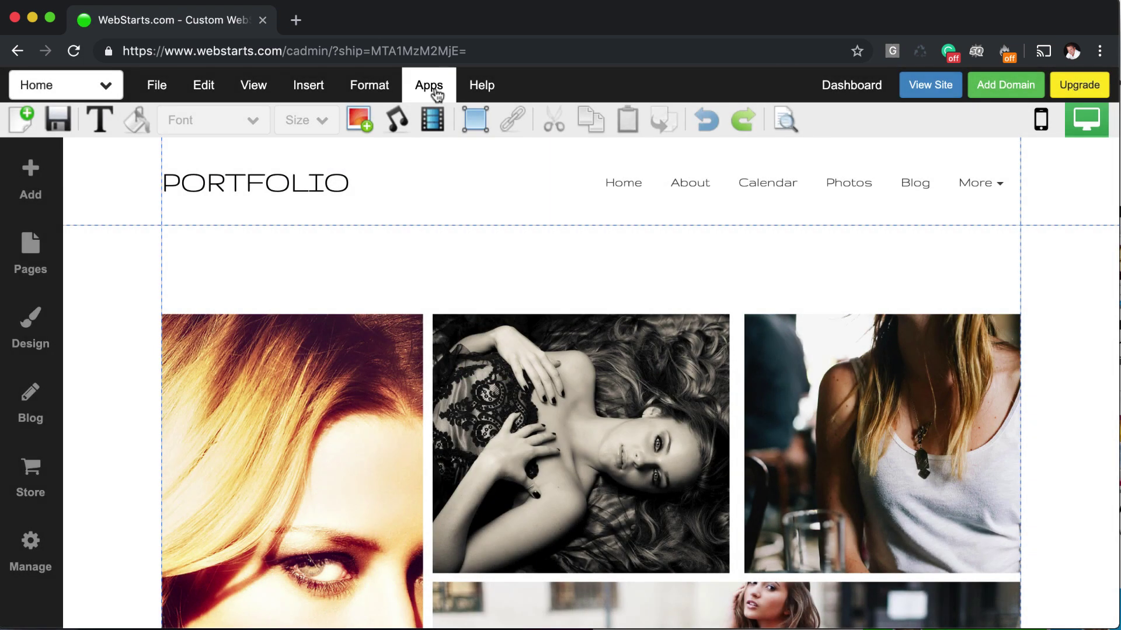
click(435, 89)
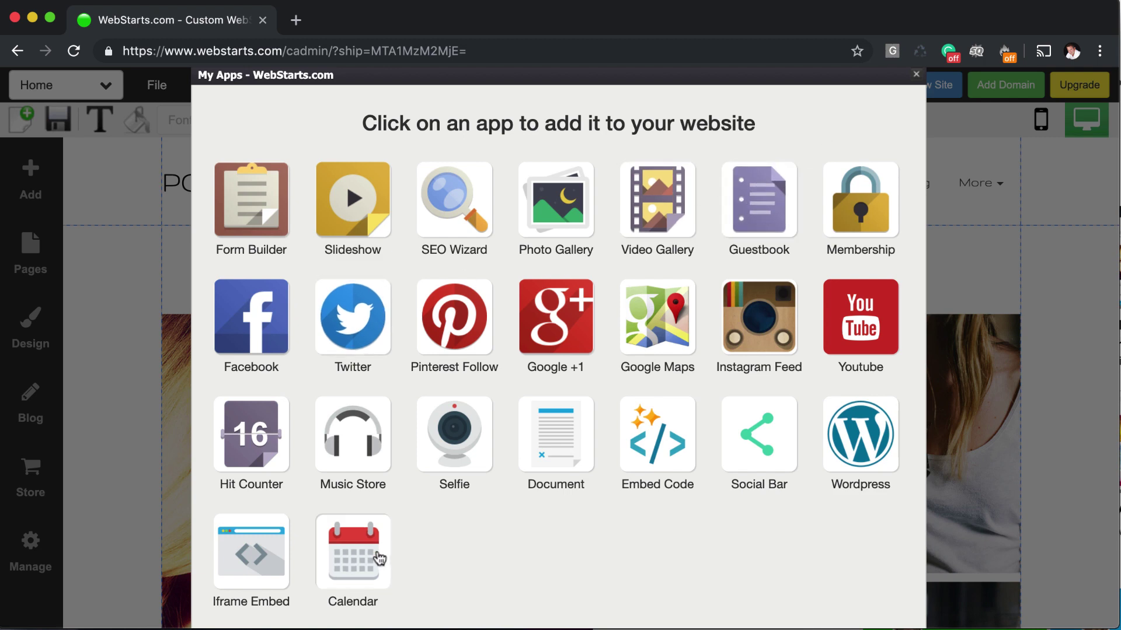
click(914, 78)
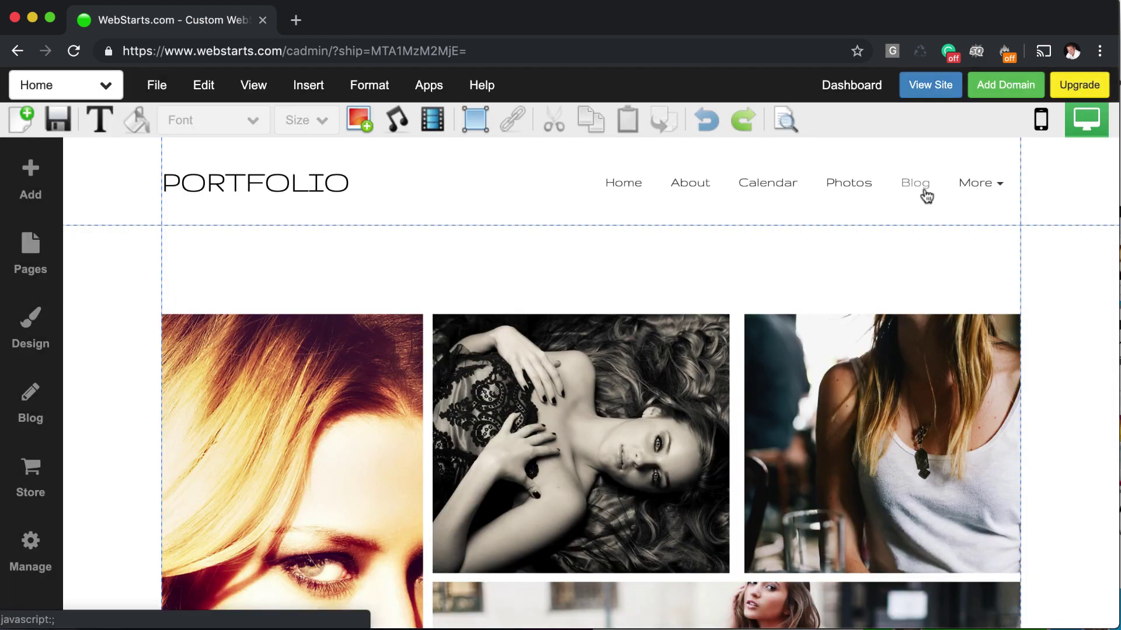